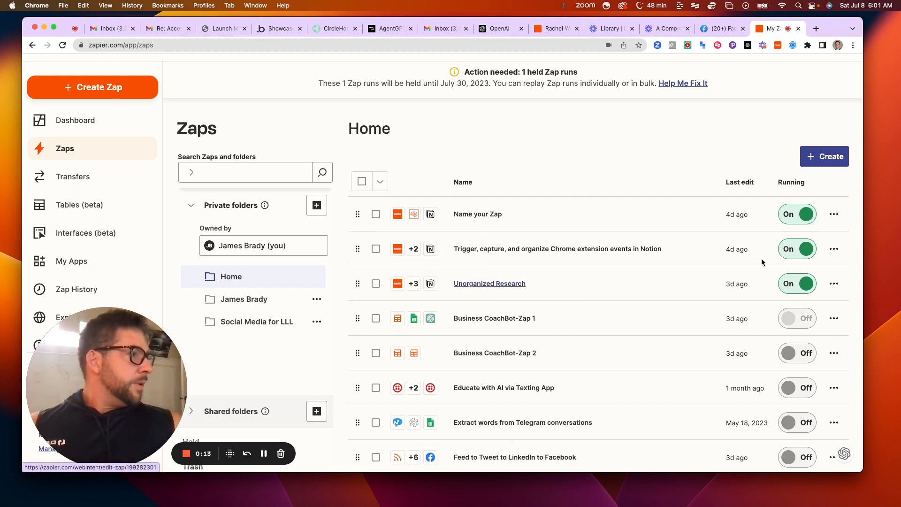
# Open the Unorganized Research Zap from the Zaps list and switch it from read-only to editing
pyautogui.click(834, 284)
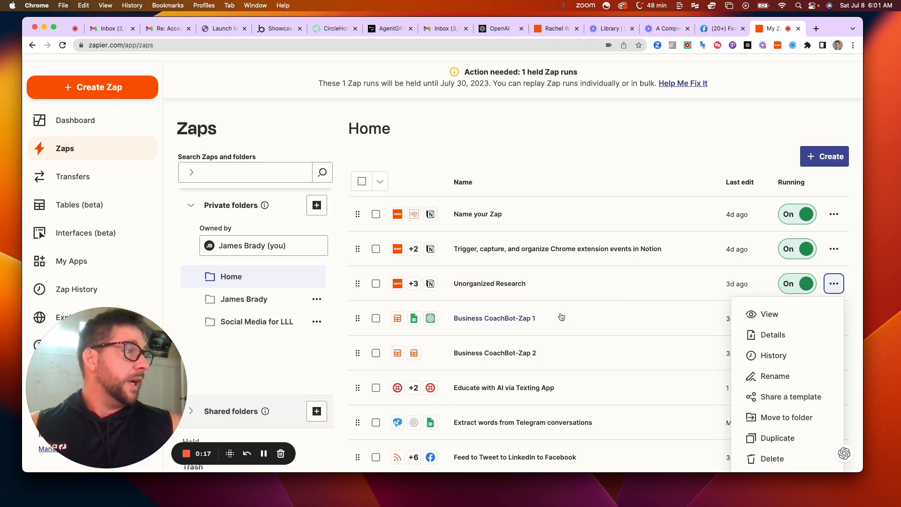
pyautogui.click(491, 284)
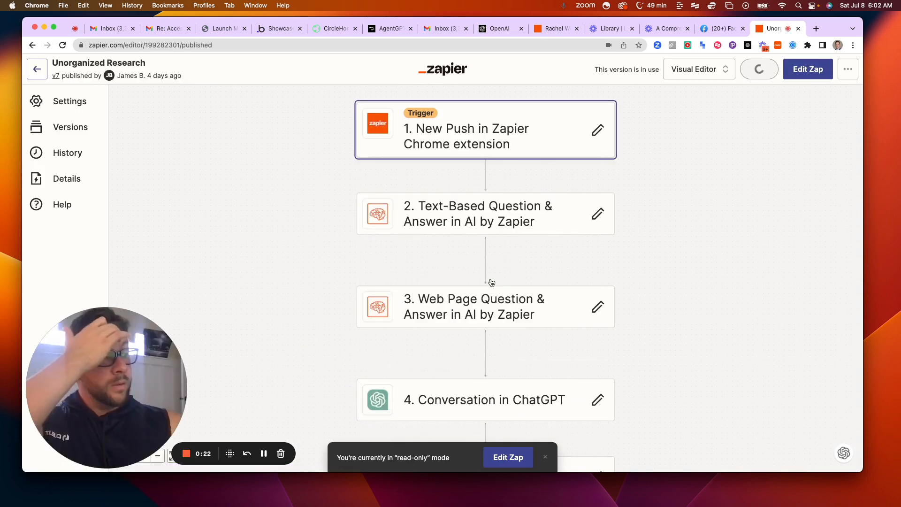
pyautogui.click(485, 137)
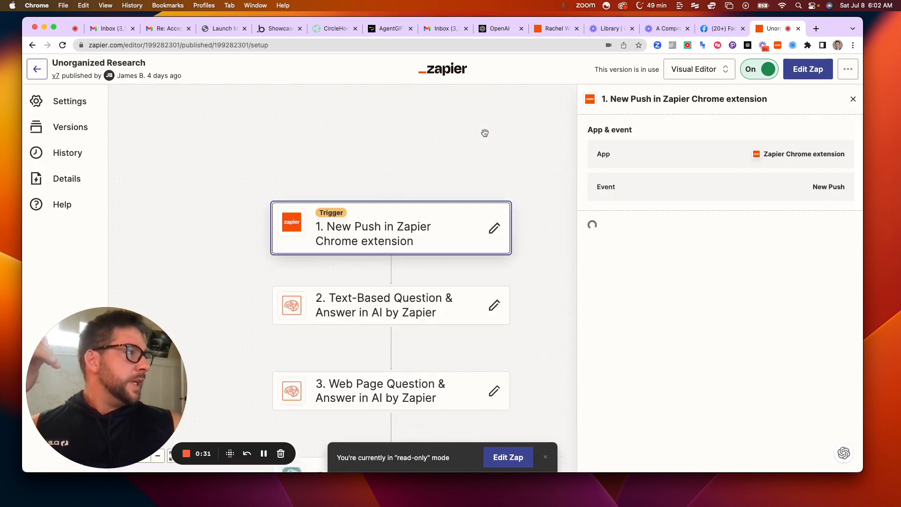
pyautogui.click(804, 74)
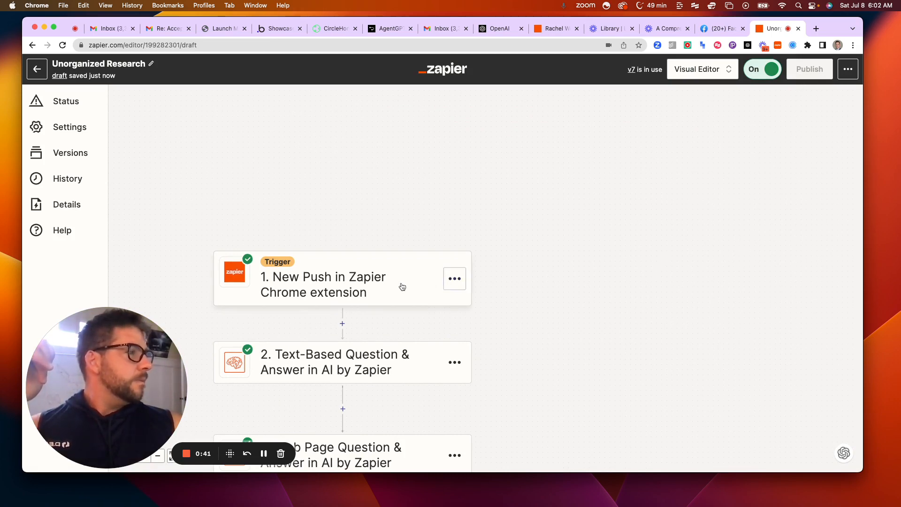
# Open the Zapier Chrome extension trigger, keep New Push as its event, and proceed to its input fields
pyautogui.scroll(-1, 406, 284)
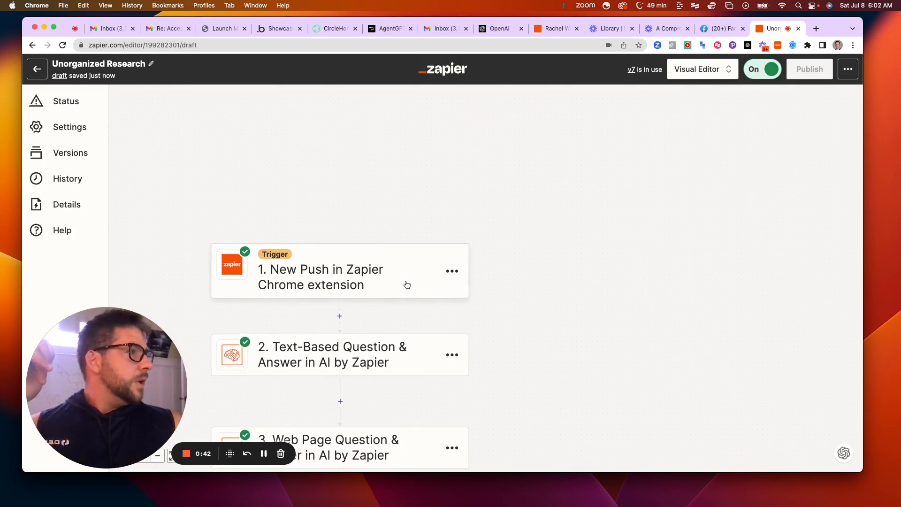
pyautogui.click(357, 285)
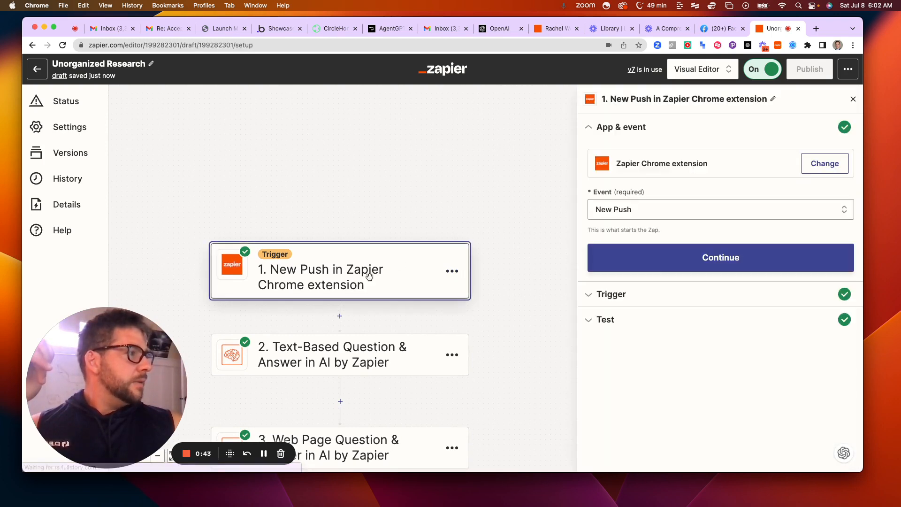
pyautogui.click(633, 208)
pyautogui.click(632, 238)
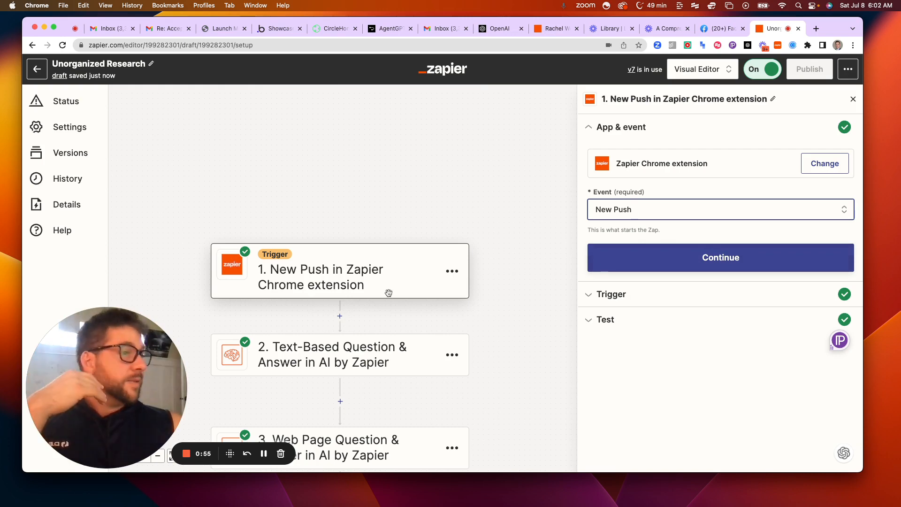
pyautogui.scroll(-1, 449, 299)
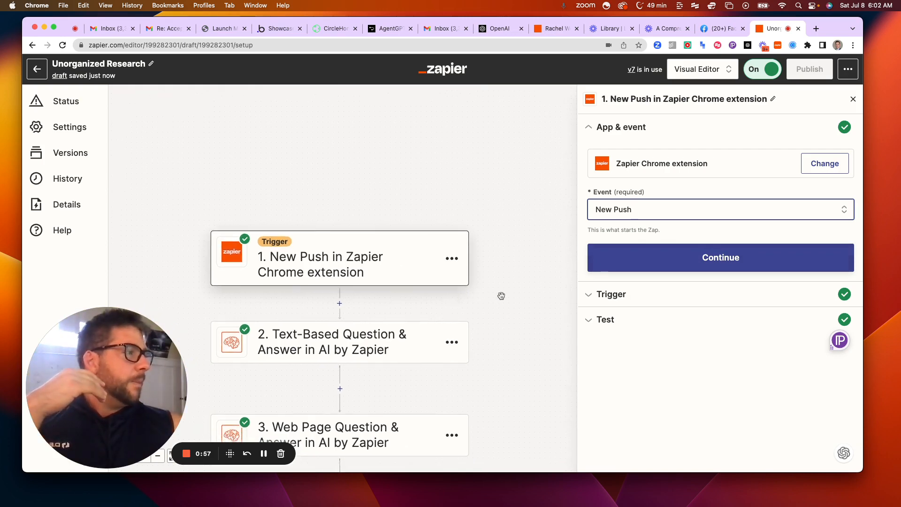
pyautogui.click(609, 274)
pyautogui.click(607, 269)
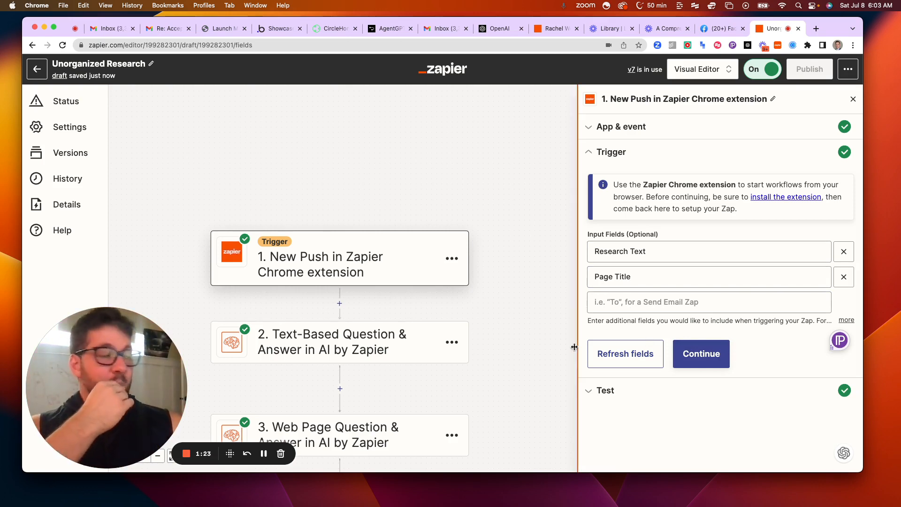
# Proceed to the trigger's test records and continue with Push B as the selected record
pyautogui.click(693, 355)
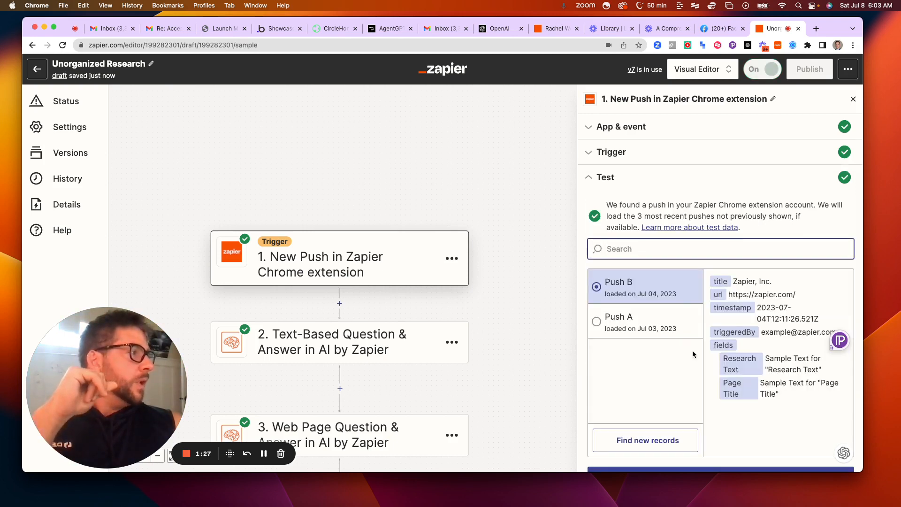
pyautogui.scroll(-1, 694, 343)
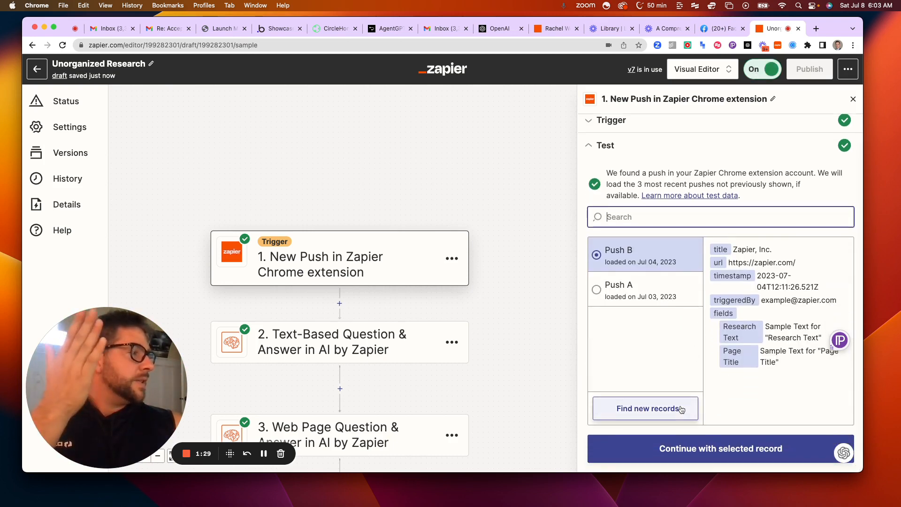
pyautogui.click(686, 440)
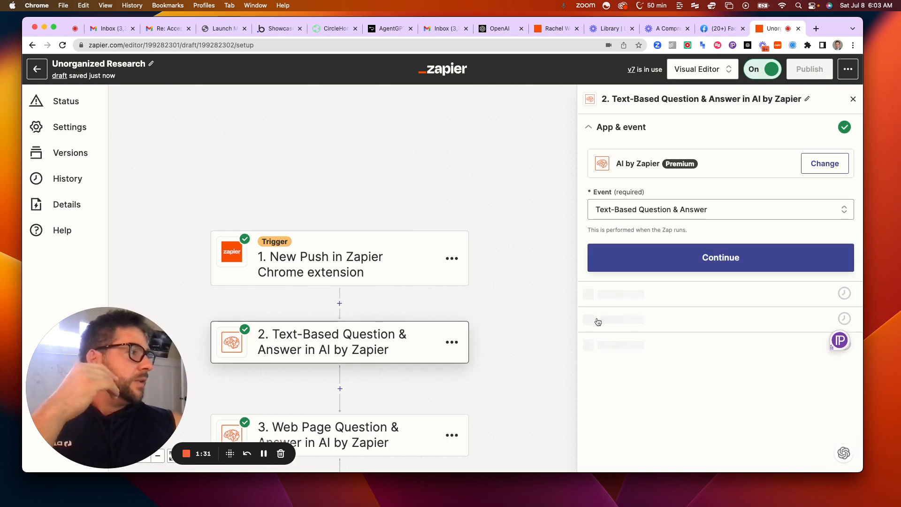
# Proceed through the Text-Based Question & Answer step's event and account to examine its questions and text content
pyautogui.click(618, 257)
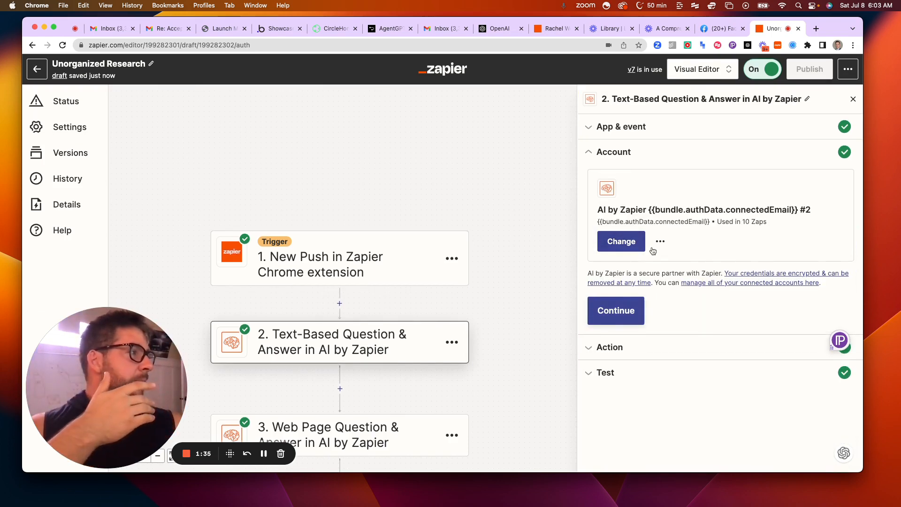
pyautogui.click(610, 311)
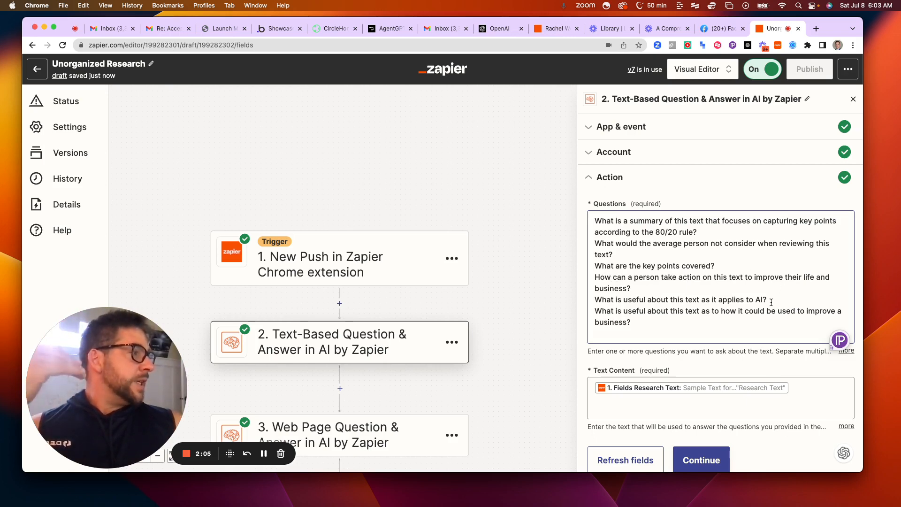
pyautogui.scroll(-1, 650, 282)
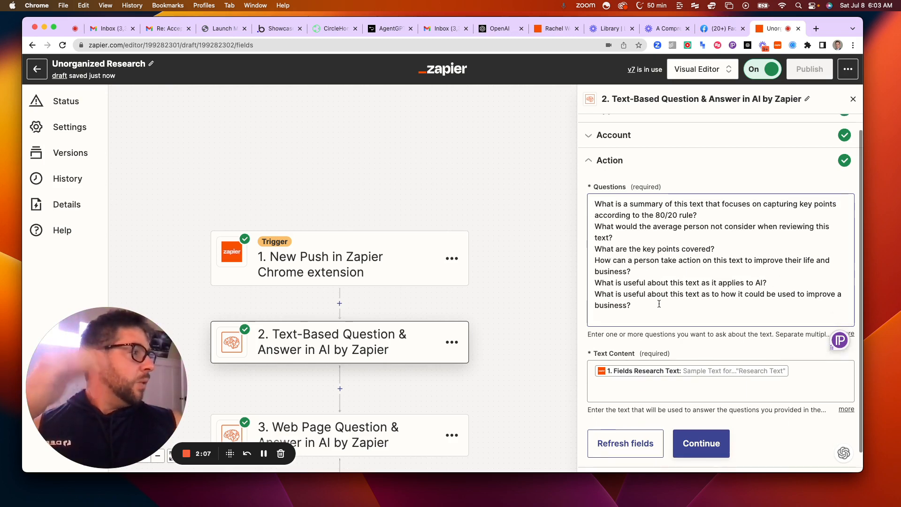
pyautogui.scroll(-1, 659, 303)
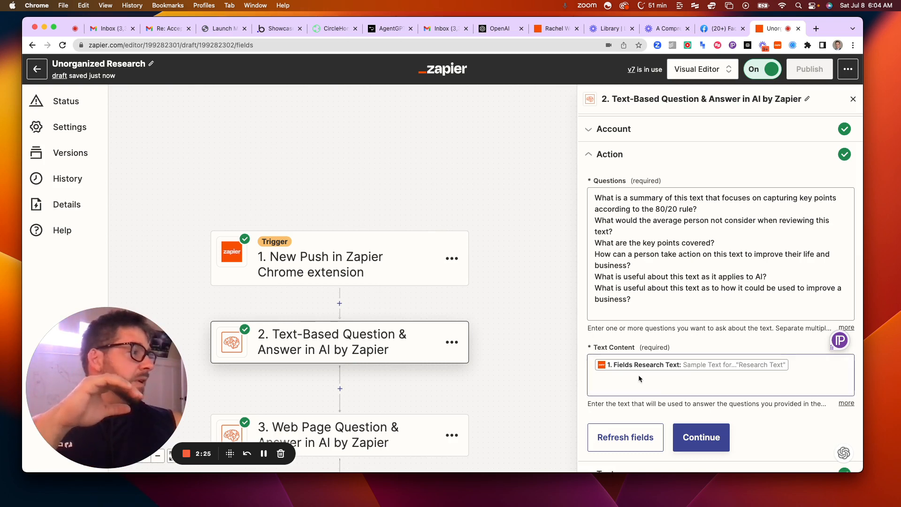
# Examine the Text-Based Question & Answer step's test response through its last answer, and continue to the Web Page Question & Answer step
pyautogui.click(699, 437)
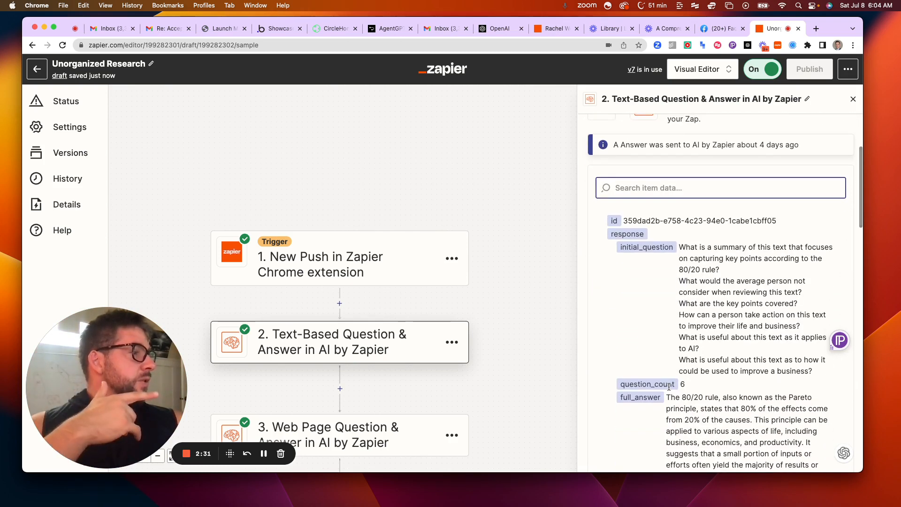
pyautogui.scroll(-3, 669, 386)
pyautogui.scroll(-2, 659, 339)
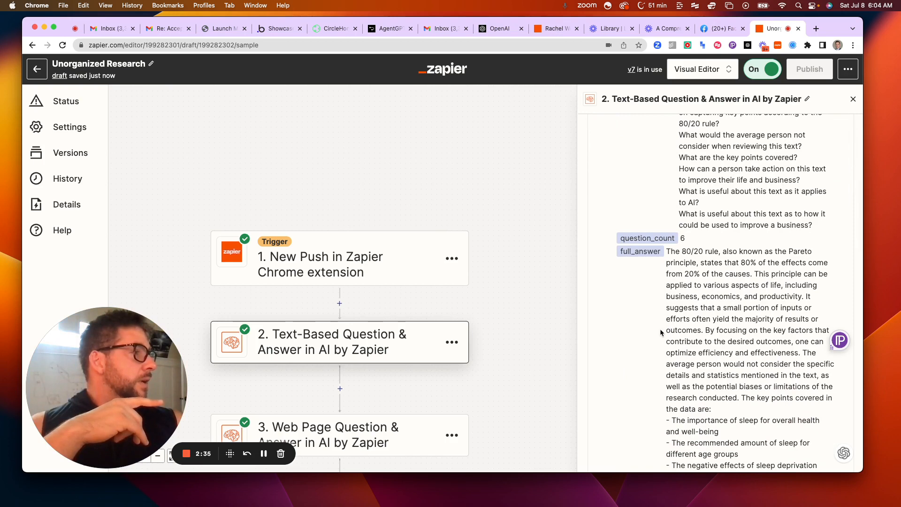
pyautogui.scroll(-3, 660, 332)
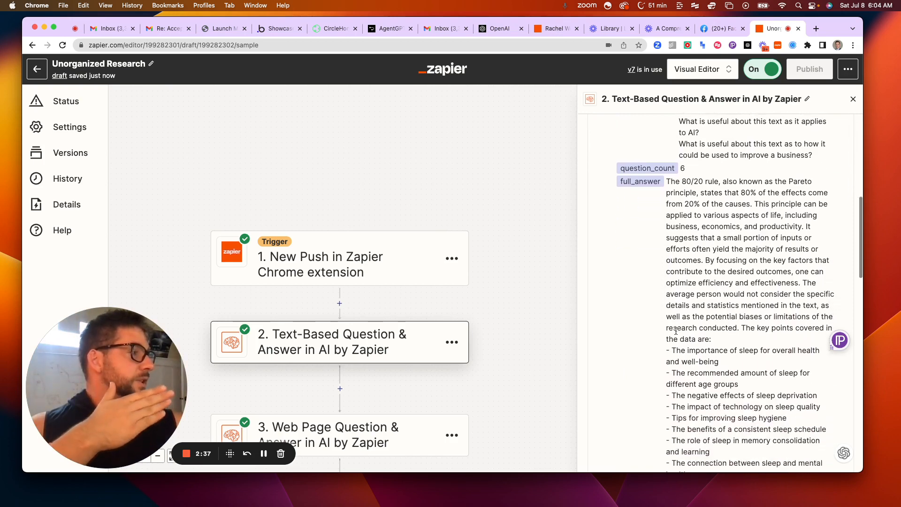
pyautogui.scroll(-3, 676, 330)
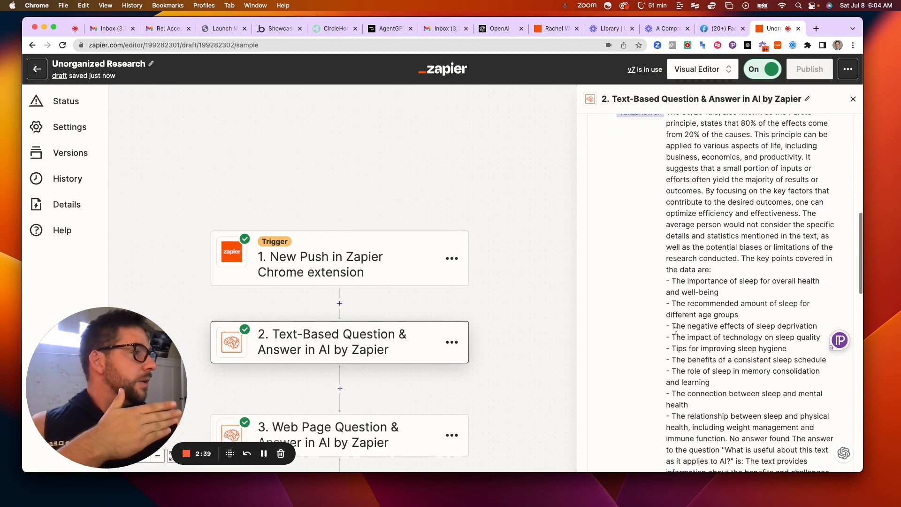
pyautogui.scroll(-12, 676, 331)
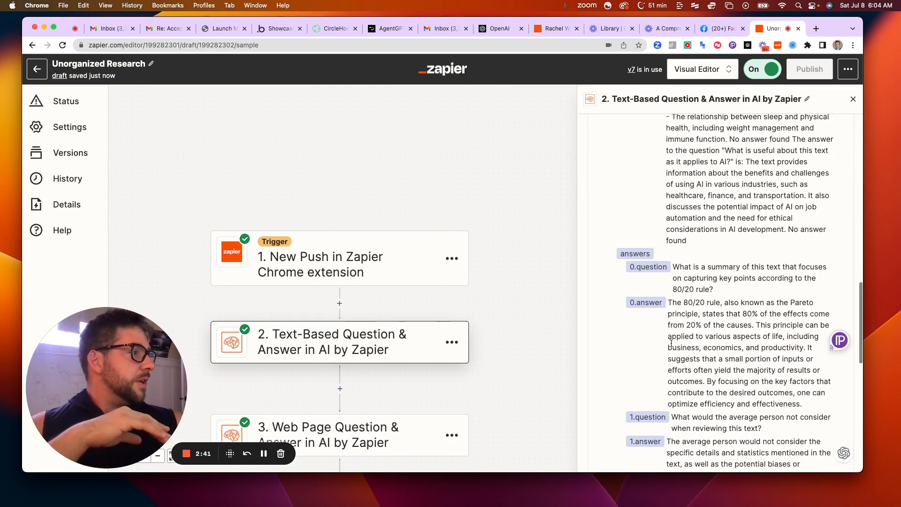
pyautogui.scroll(-15, 676, 335)
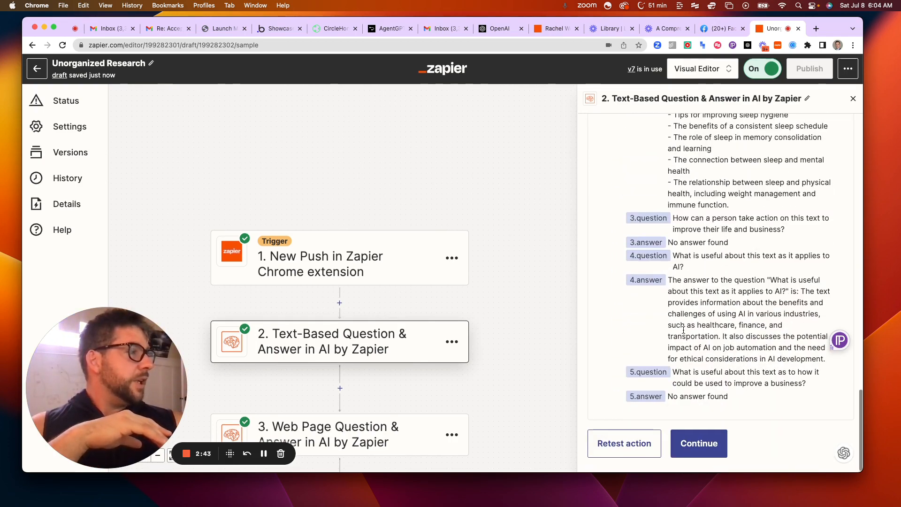
pyautogui.click(683, 444)
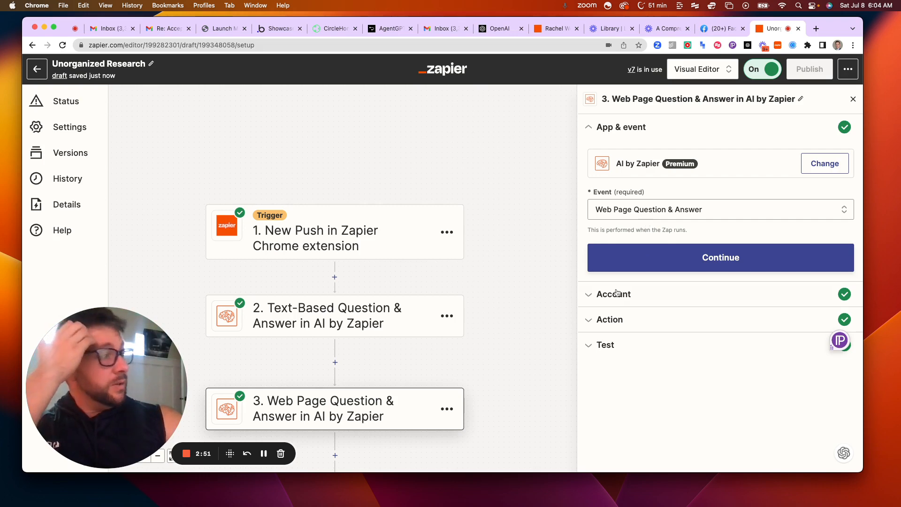
# Examine the Web Page Question & Answer step's web page URL and questions, along with its test answers
pyautogui.click(610, 324)
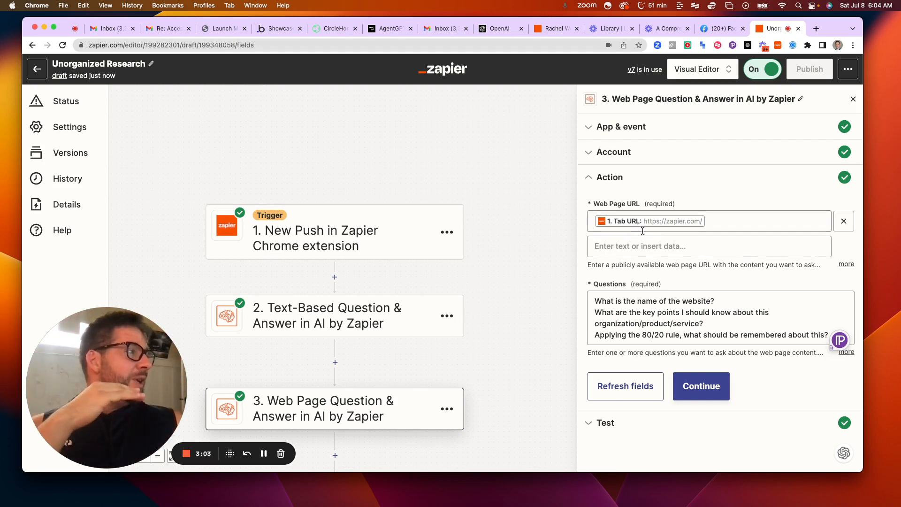
pyautogui.click(656, 313)
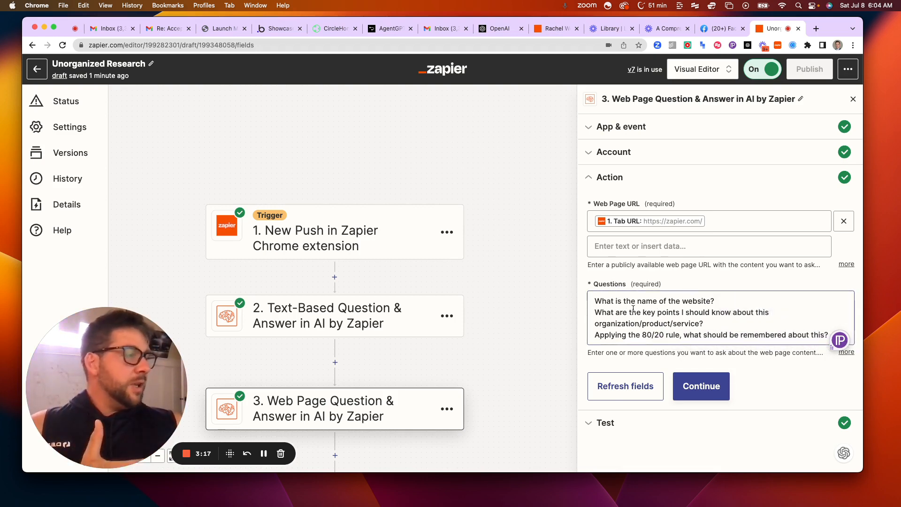
pyautogui.click(689, 388)
pyautogui.scroll(-10, 656, 370)
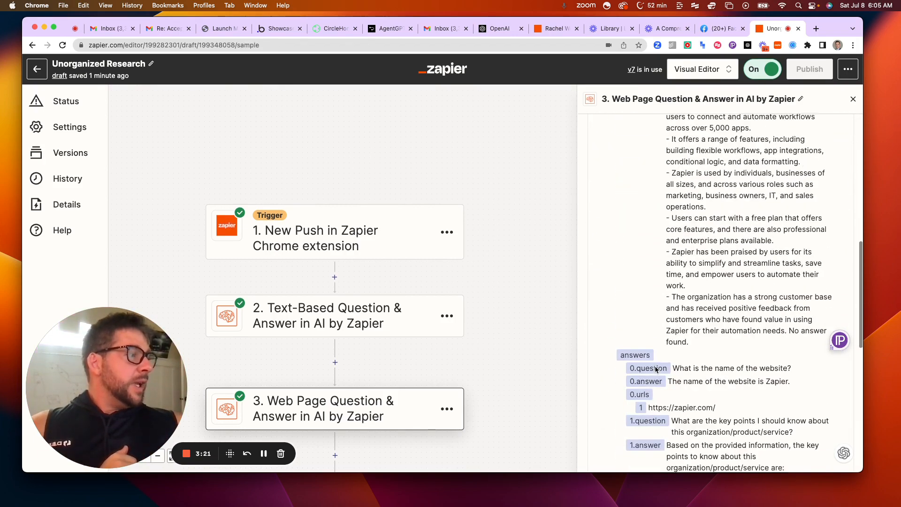
pyautogui.scroll(-7, 654, 366)
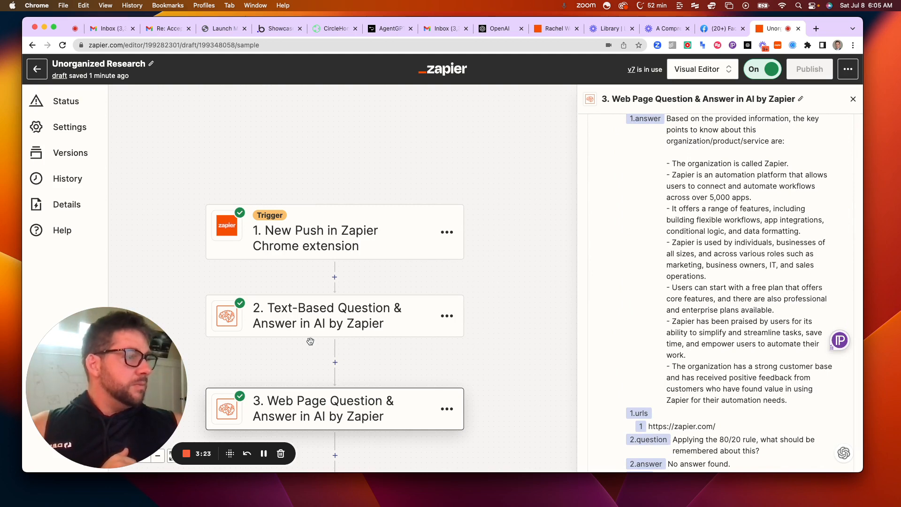
# Open the Conversation in ChatGPT step and display its action settings
pyautogui.scroll(-1, 310, 341)
pyautogui.scroll(-5, 329, 364)
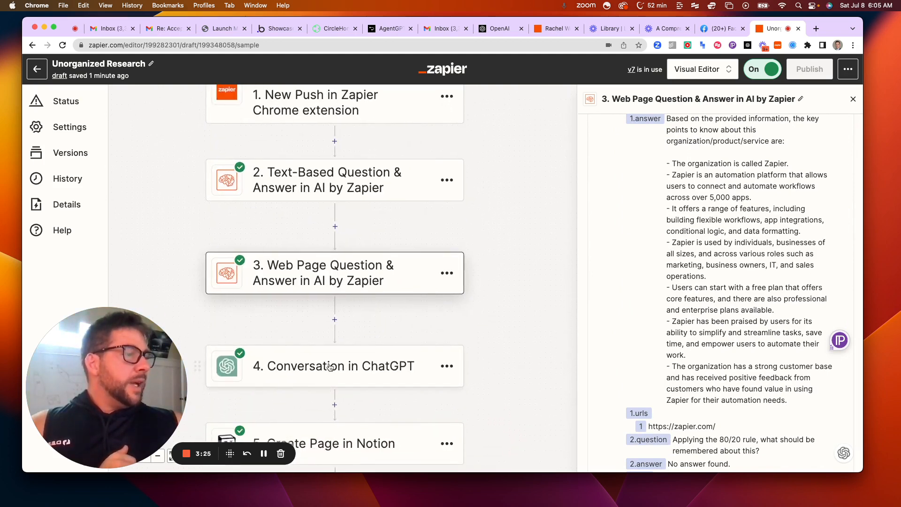
pyautogui.click(331, 367)
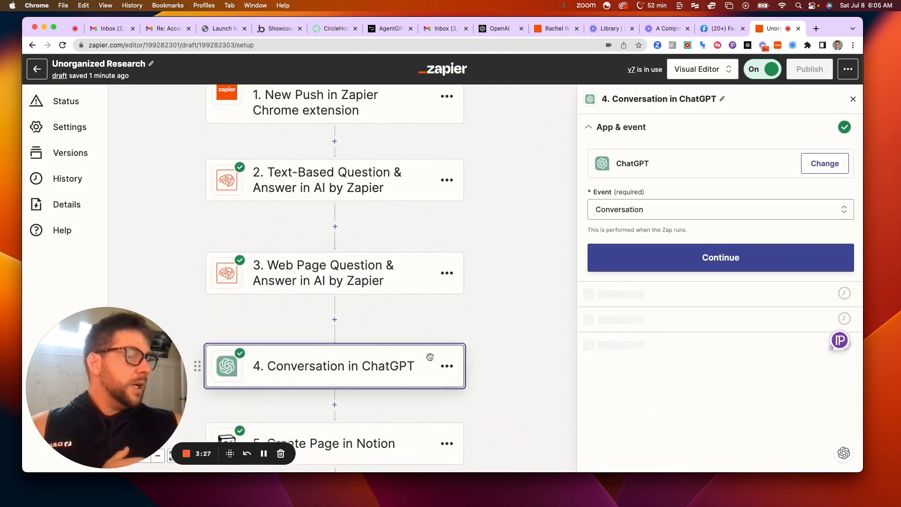
pyautogui.scroll(-1, 561, 333)
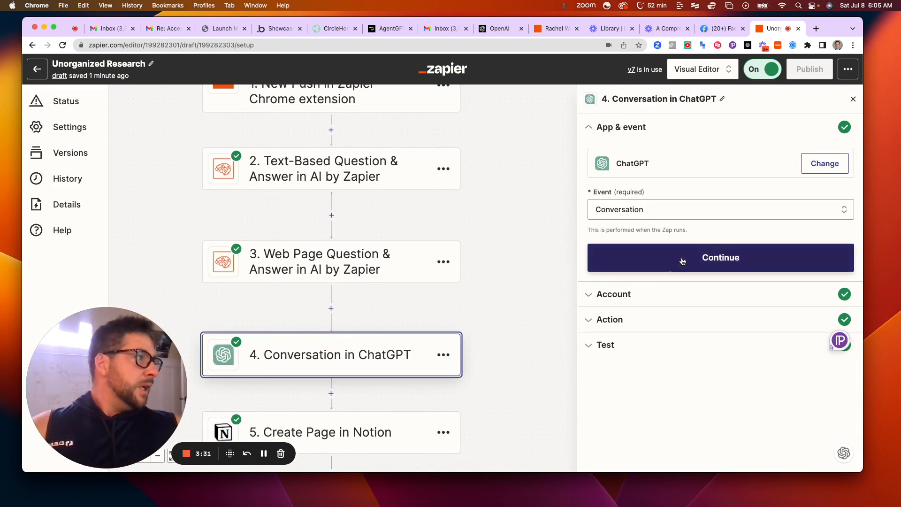
pyautogui.click(632, 319)
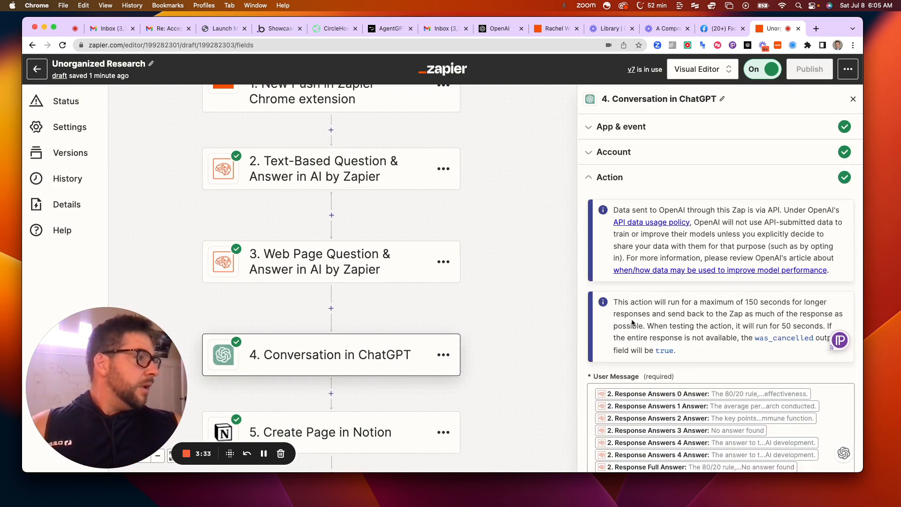
# Examine the ChatGPT action's user message, user name, assistant name, assistant instructions and model
pyautogui.scroll(-2, 636, 335)
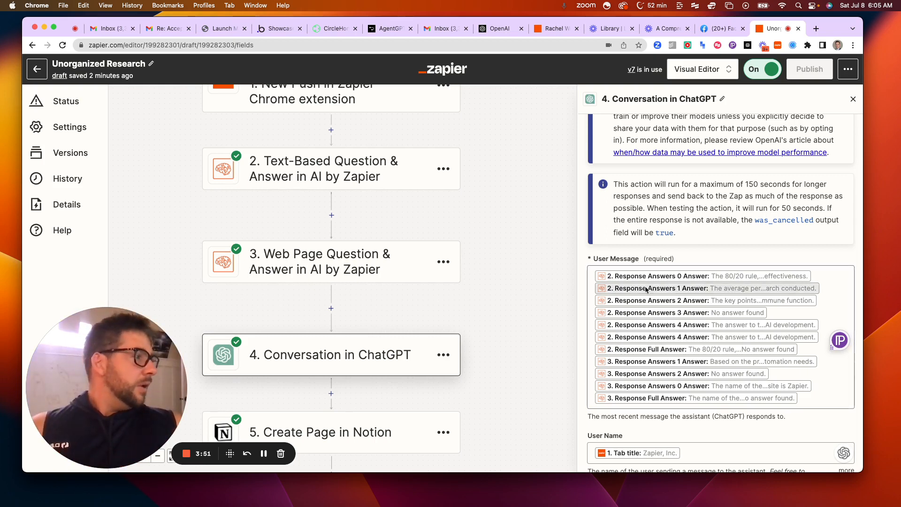
pyautogui.scroll(-2, 689, 418)
pyautogui.scroll(-2, 685, 407)
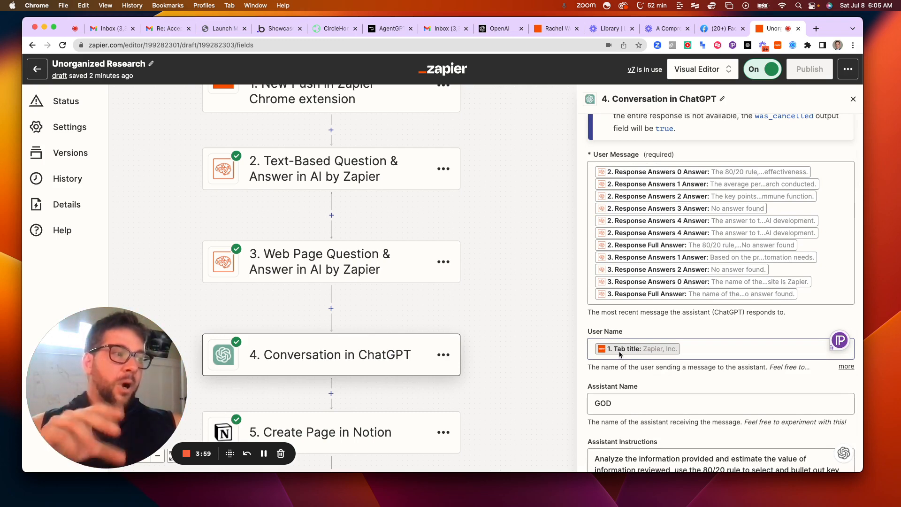
pyautogui.scroll(-3, 657, 375)
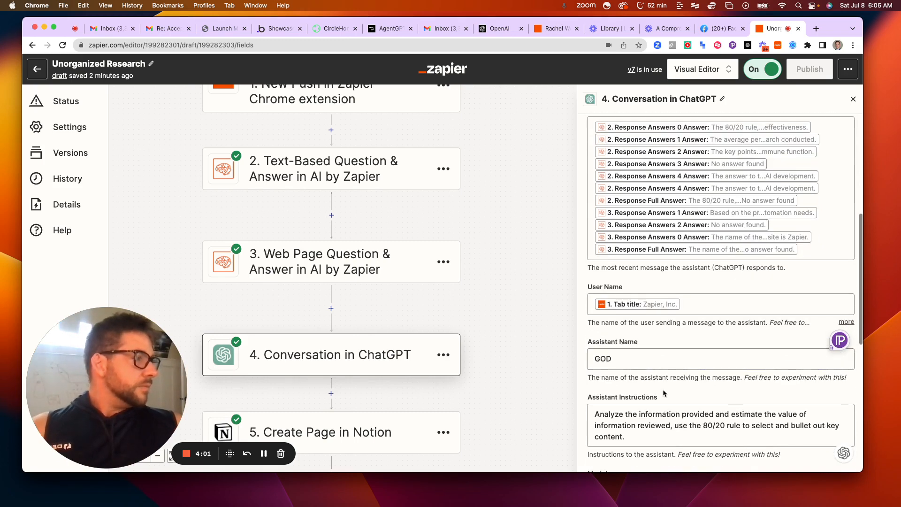
pyautogui.scroll(-3, 654, 374)
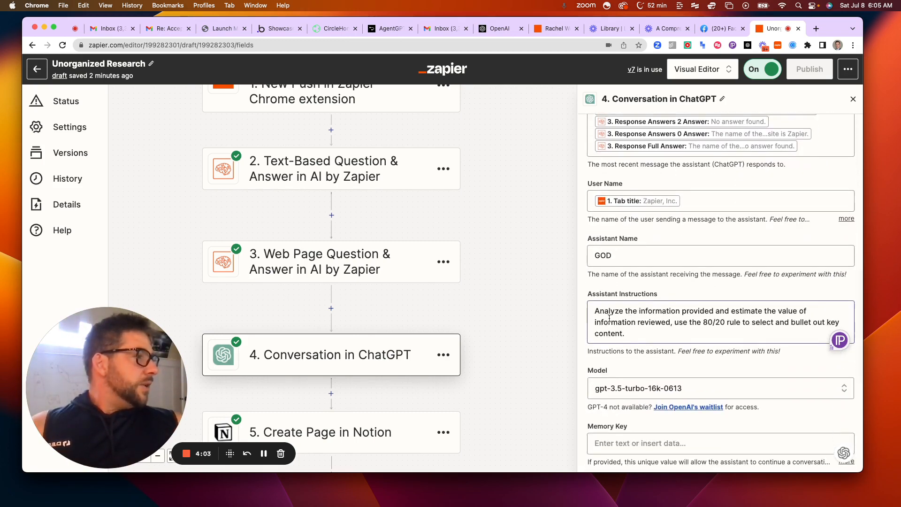
pyautogui.moveTo(601, 311); pyautogui.dragTo(712, 316)
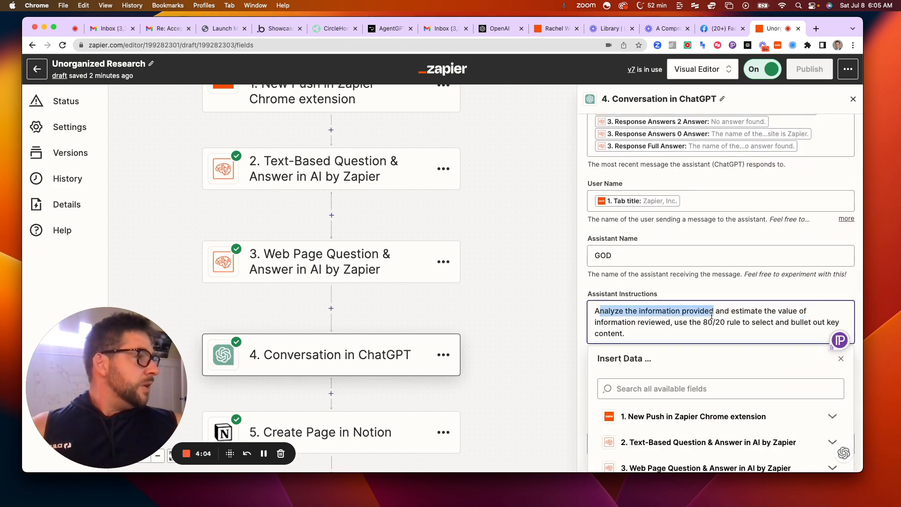
pyautogui.click(667, 332)
pyautogui.press('ctrl+super+d')
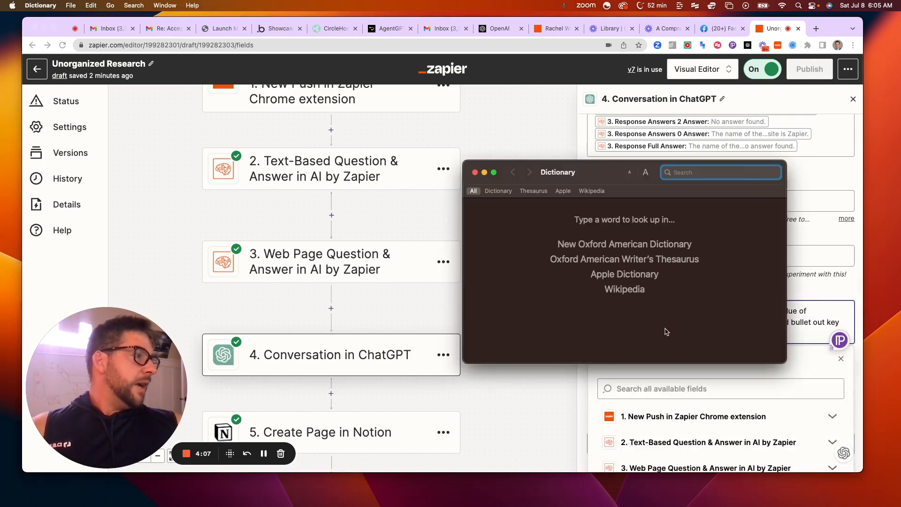
pyautogui.click(475, 172)
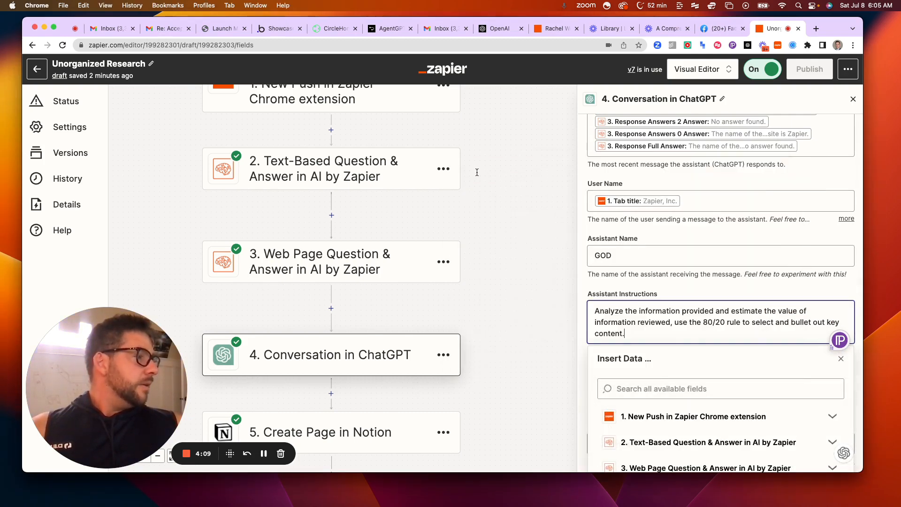
pyautogui.click(640, 290)
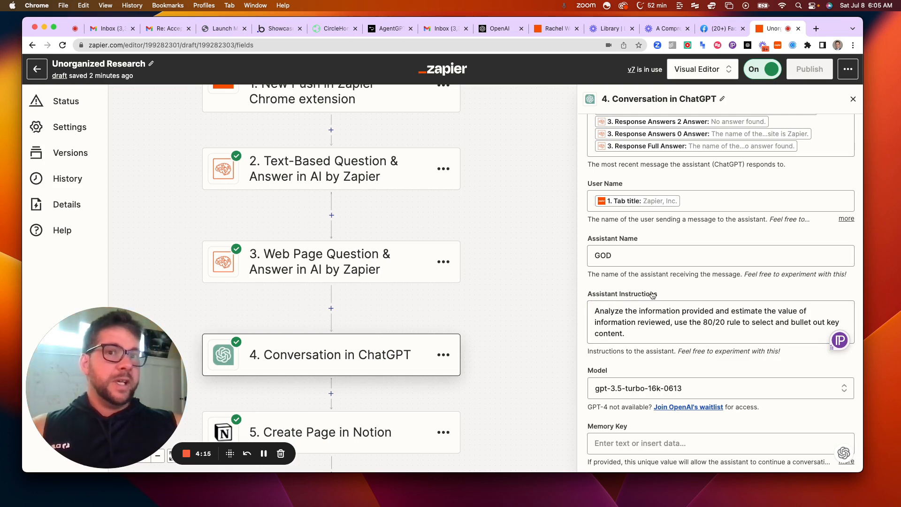
# Examine the ChatGPT action's remaining settings: model, memory key, max tokens, temperature and top P
pyautogui.scroll(-1, 650, 298)
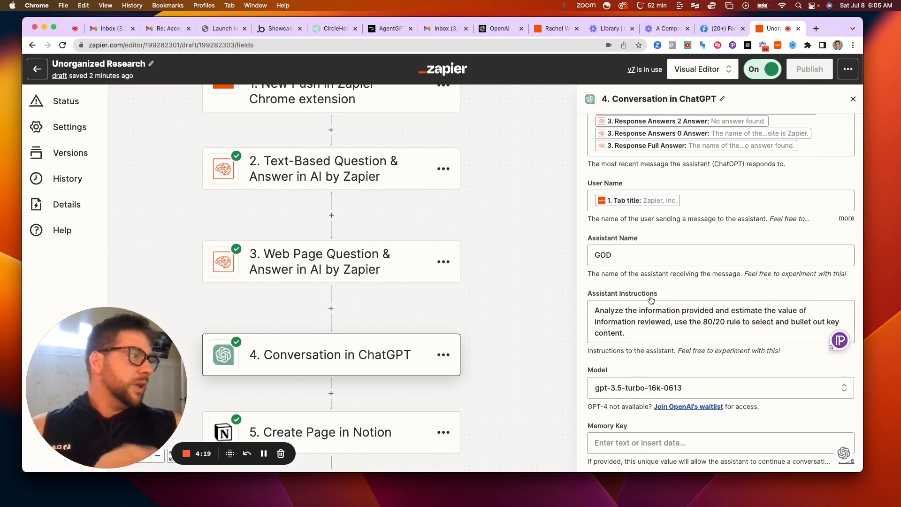
pyautogui.scroll(-5, 648, 293)
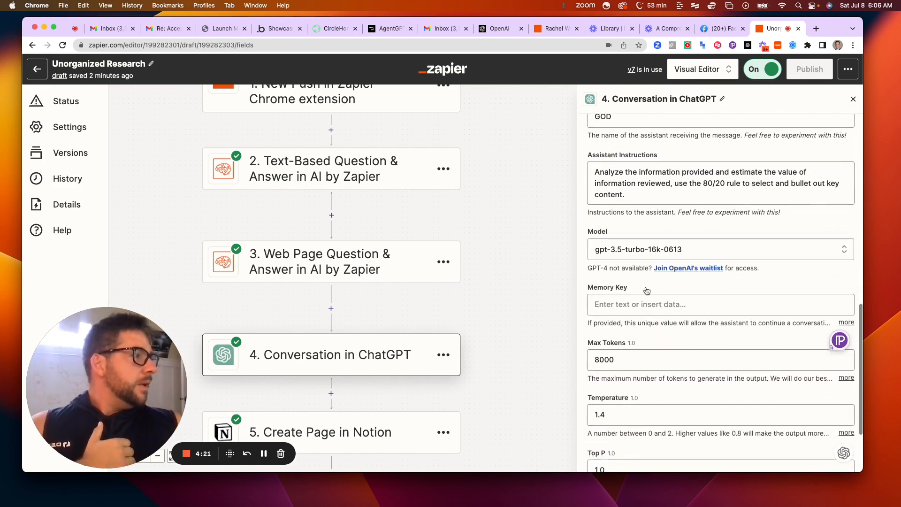
pyautogui.scroll(-1, 635, 297)
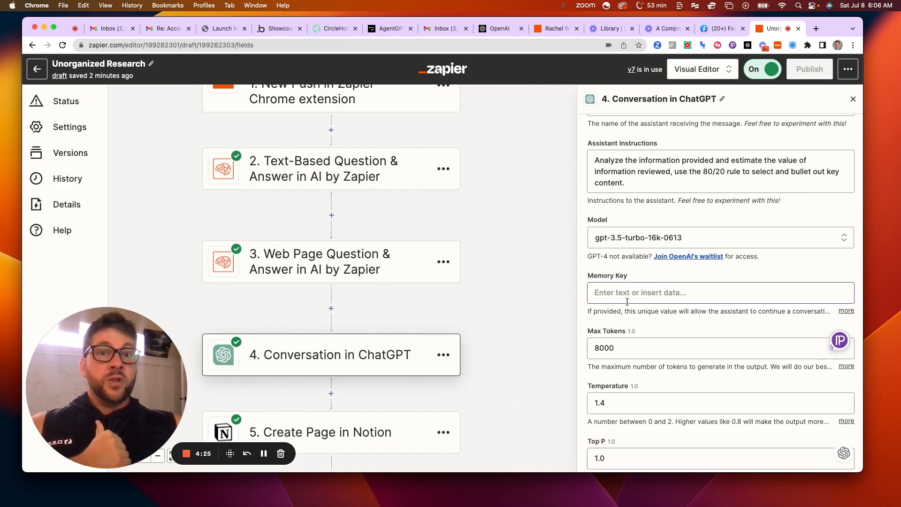
pyautogui.scroll(-3, 627, 302)
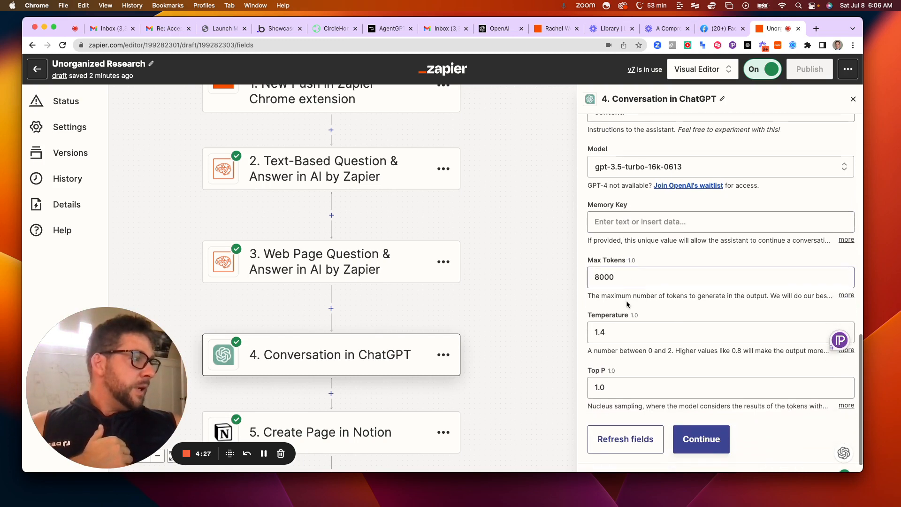
pyautogui.scroll(-1, 627, 304)
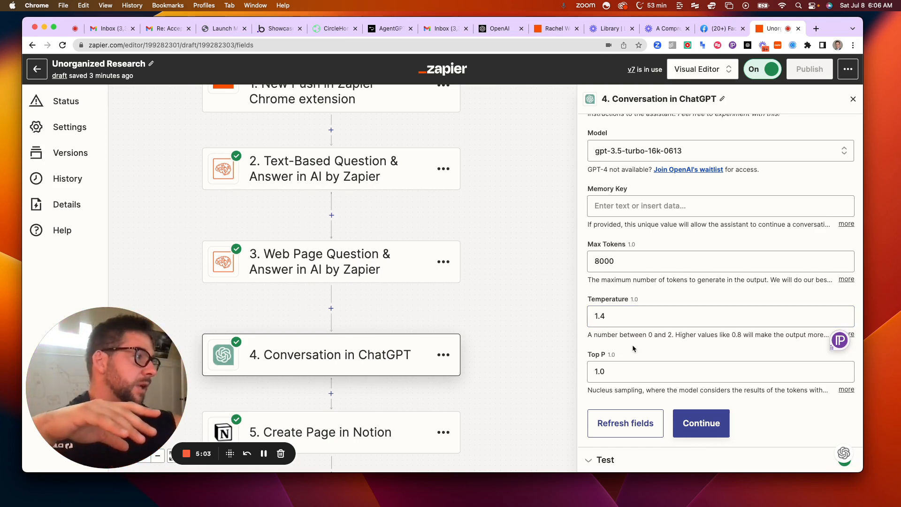
# Continue to the ChatGPT step's test and examine the request content of the sample conversation
pyautogui.click(689, 432)
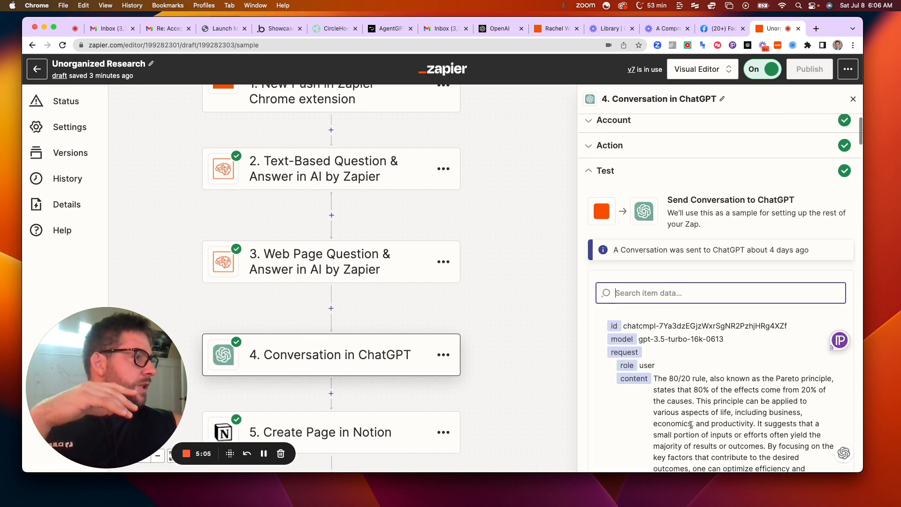
pyautogui.scroll(-5, 685, 417)
pyautogui.scroll(-2, 684, 416)
pyautogui.scroll(-4, 375, 390)
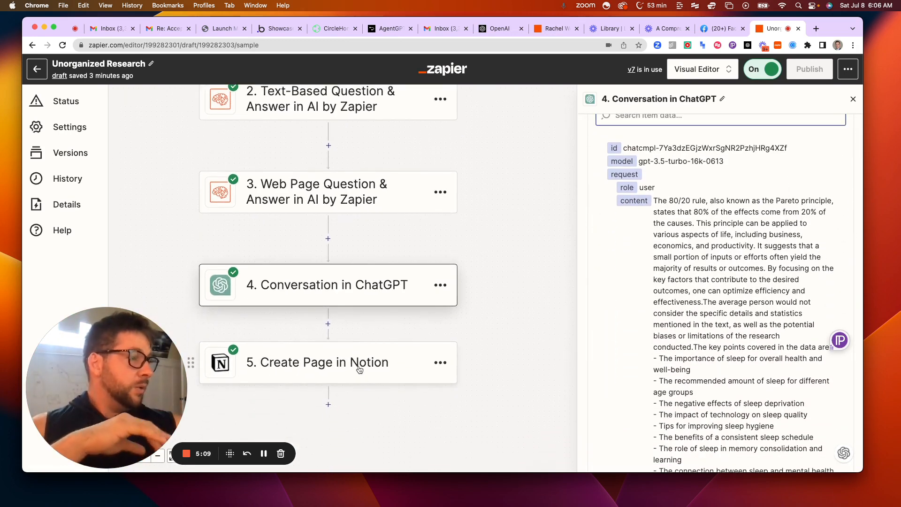
# Open the Create Page in Notion step's action settings and examine its parent page, title and content fields
pyautogui.click(359, 370)
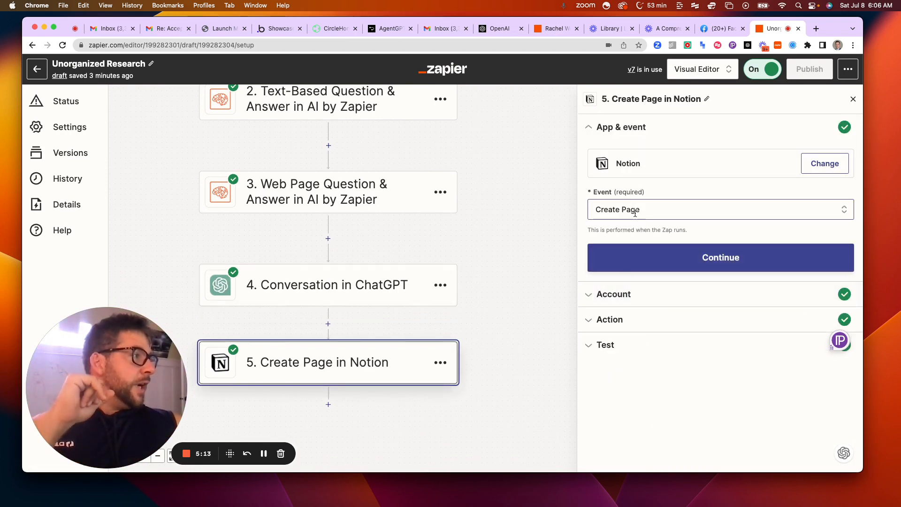
pyautogui.click(599, 321)
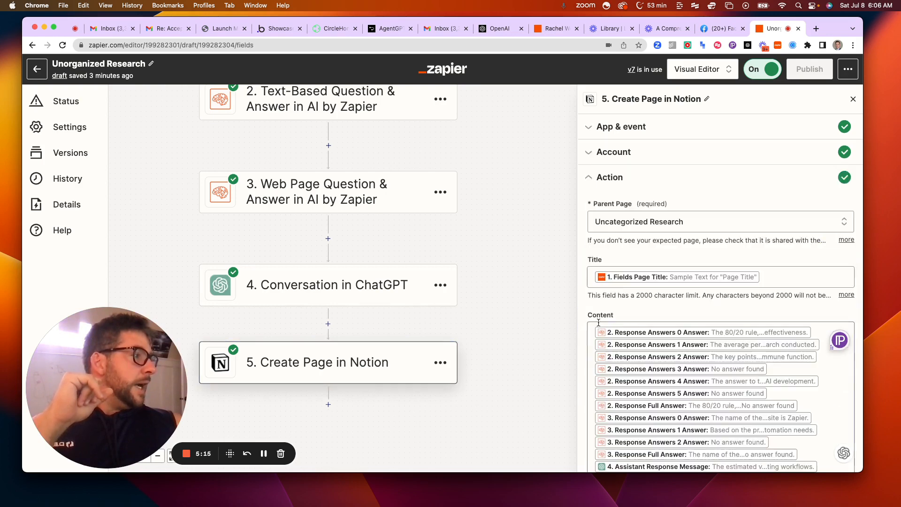
pyautogui.scroll(-2, 657, 234)
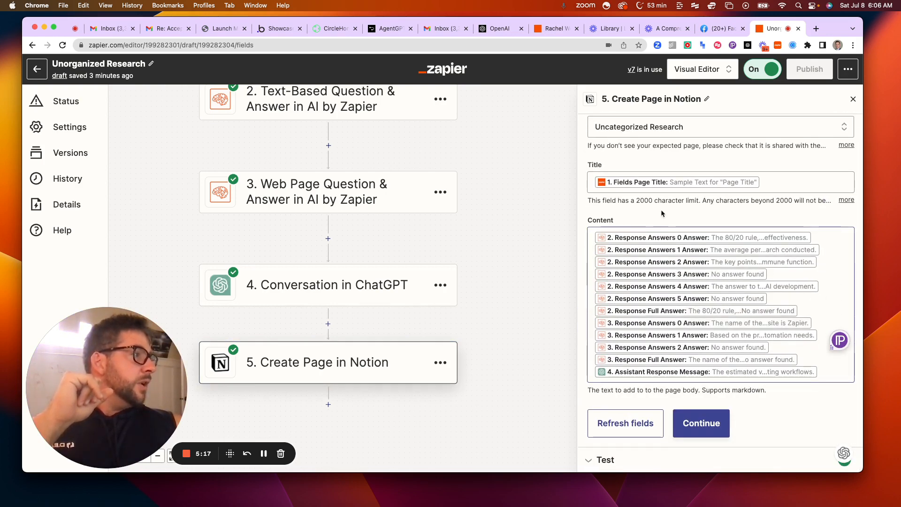
pyautogui.scroll(1, 664, 202)
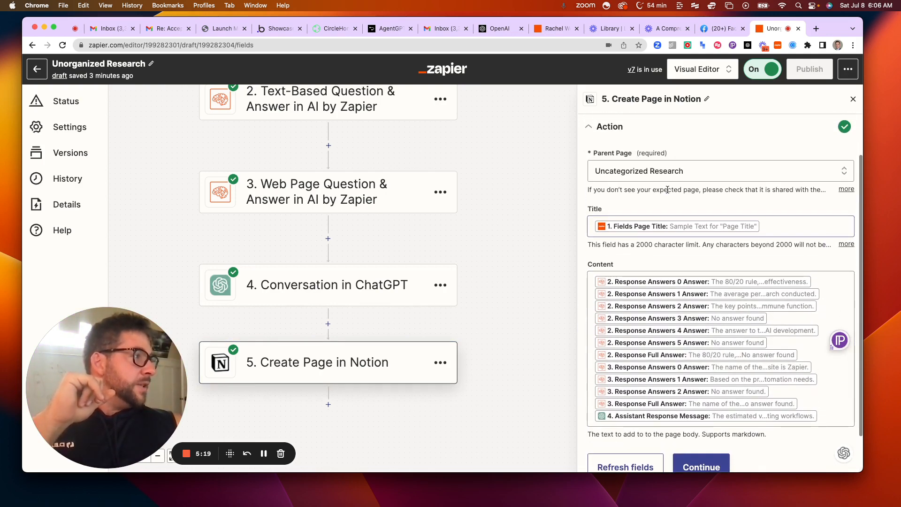
pyautogui.scroll(-1, 669, 197)
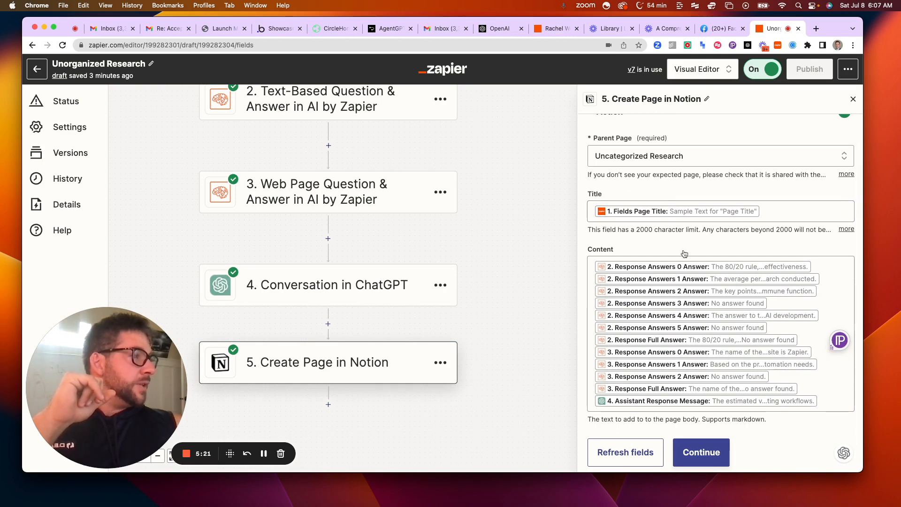
pyautogui.scroll(-1, 684, 254)
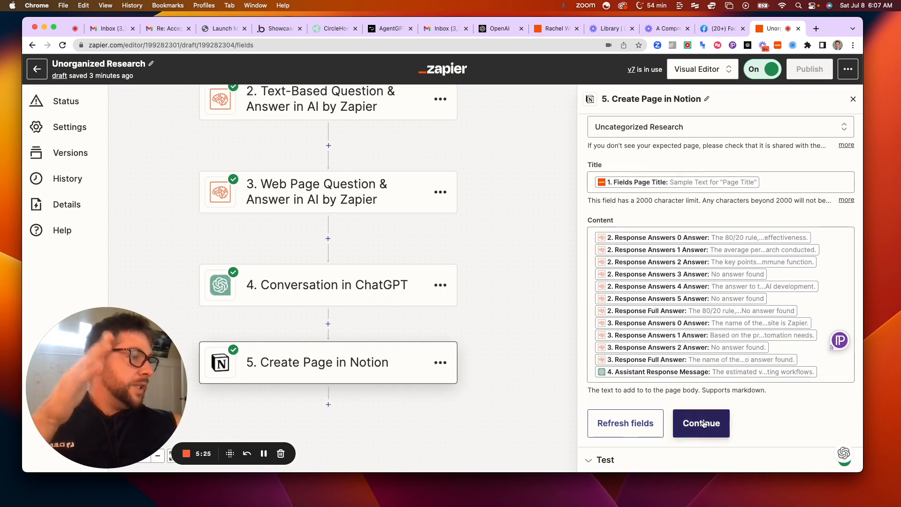
pyautogui.scroll(2, 523, 322)
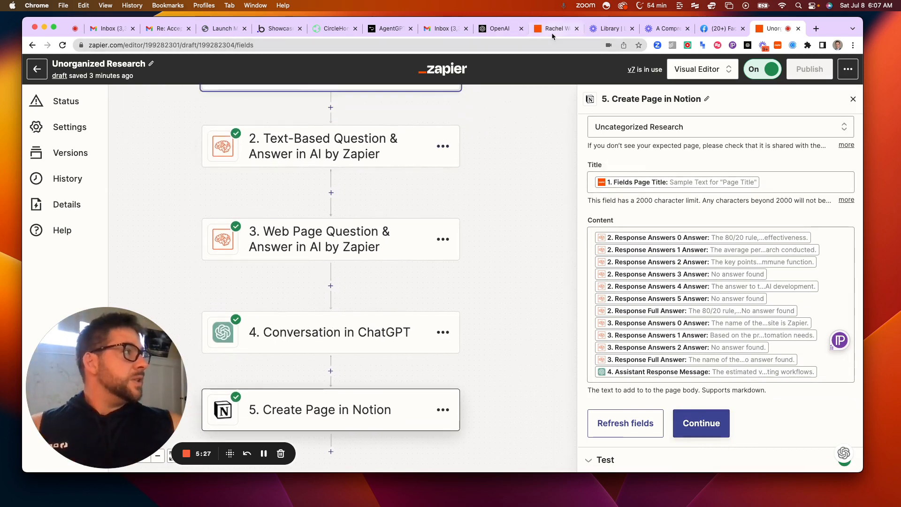
# Close the Zap editor's browser tab and load edenai.co in a new one
pyautogui.click(799, 29)
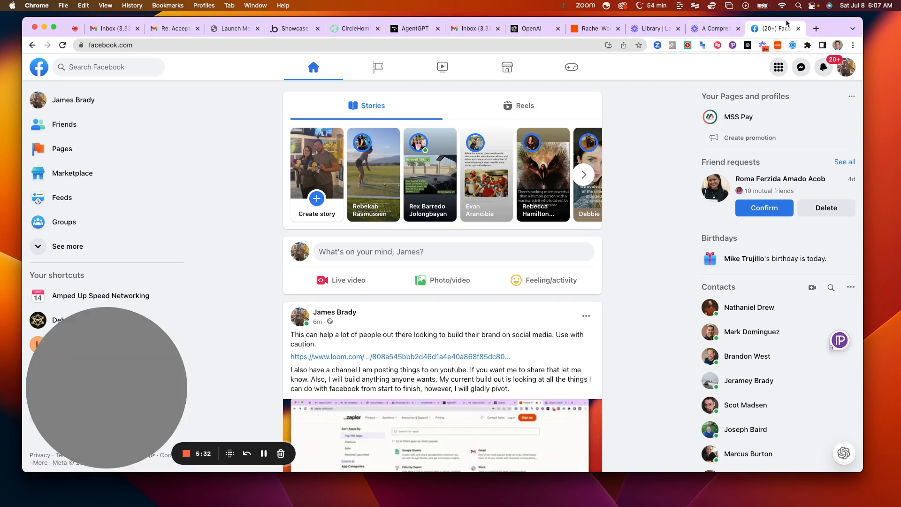
pyautogui.click(816, 28)
pyautogui.click(478, 46)
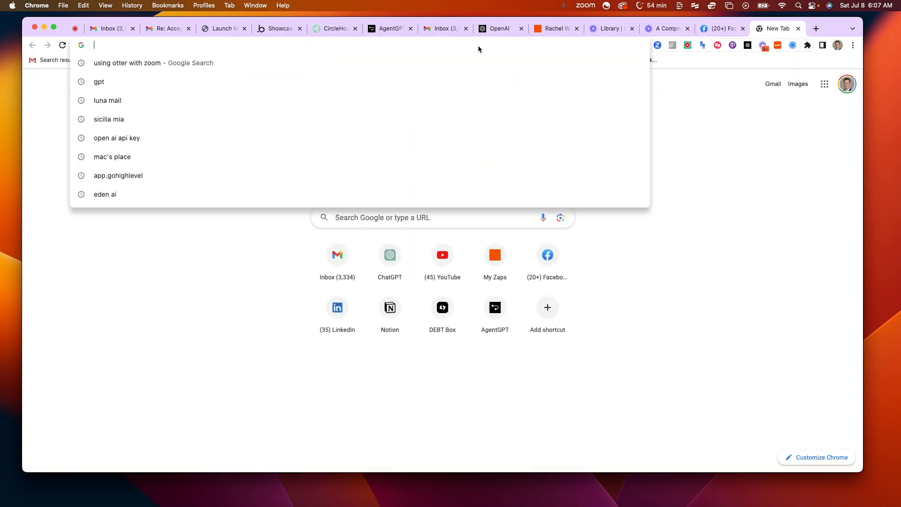
pyautogui.write('edena')
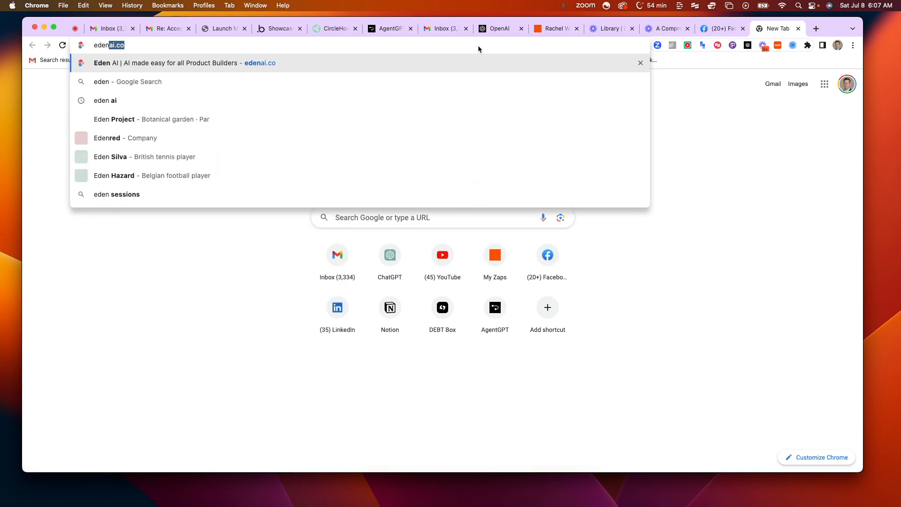
pyautogui.write('i.com')
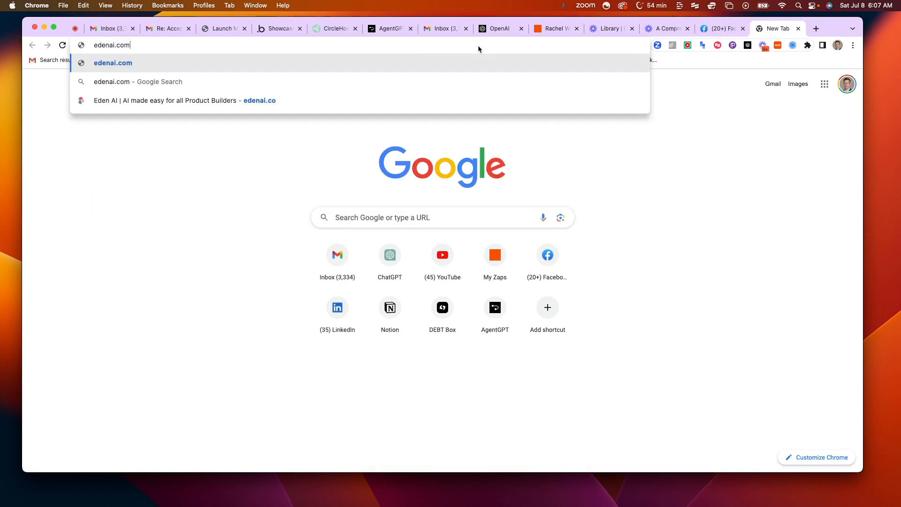
pyautogui.press('BackSpace')
pyautogui.press('Return')
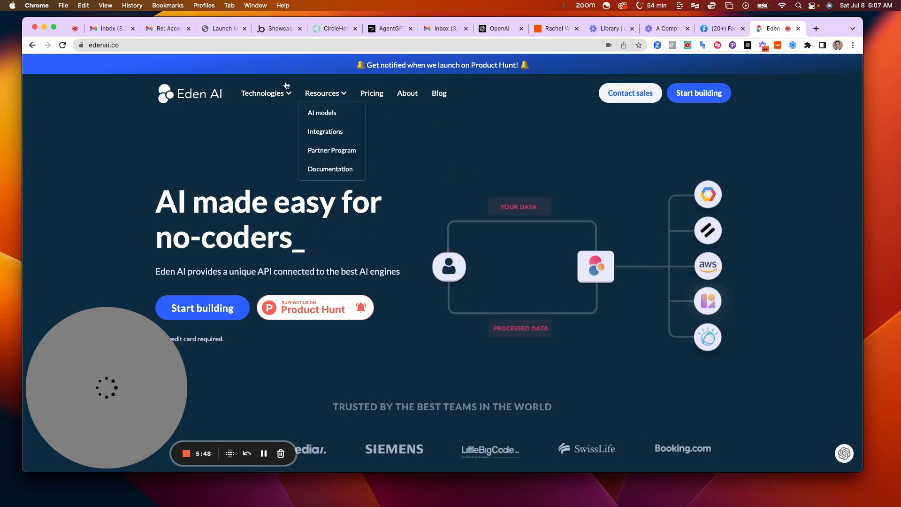
# Open Eden AI's Generative AI technologies page and look over its Image Generation section
pyautogui.moveTo(263, 93)
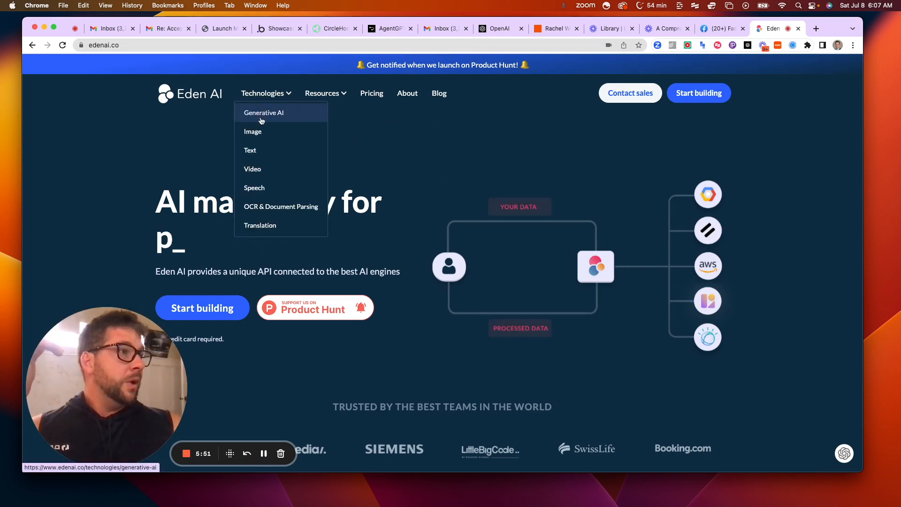
pyautogui.click(262, 114)
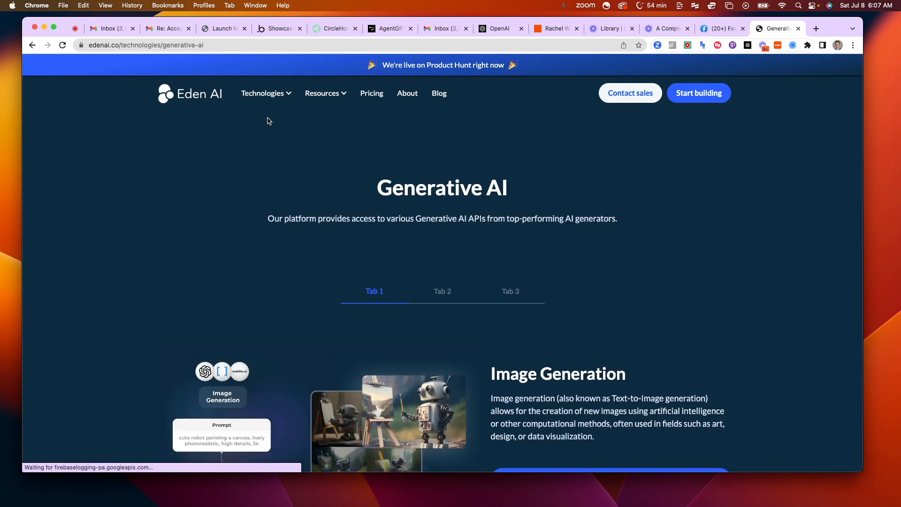
pyautogui.scroll(-2, 249, 183)
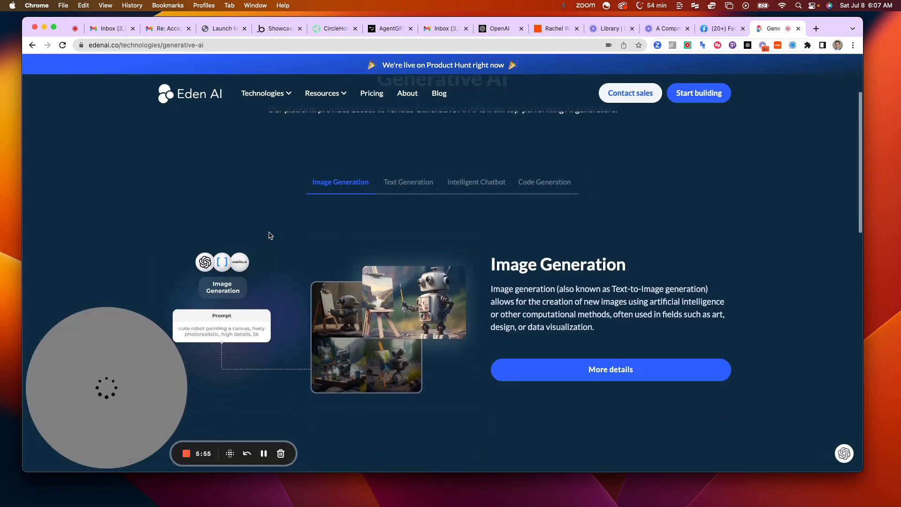
pyautogui.scroll(5, 267, 236)
pyautogui.scroll(-1, 348, 262)
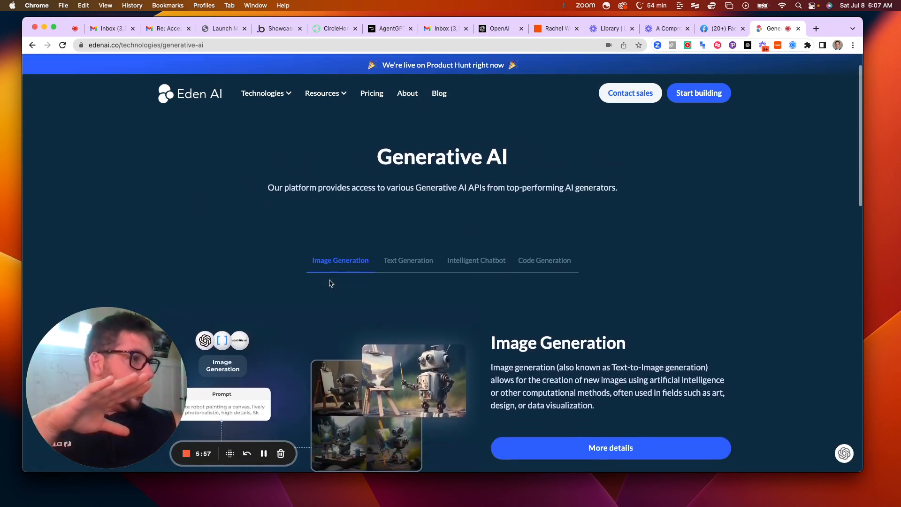
# Show the Intelligent Chatbot section on the Generative AI page and look through its description
pyautogui.click(477, 262)
pyautogui.scroll(-4, 477, 268)
pyautogui.scroll(-8, 477, 267)
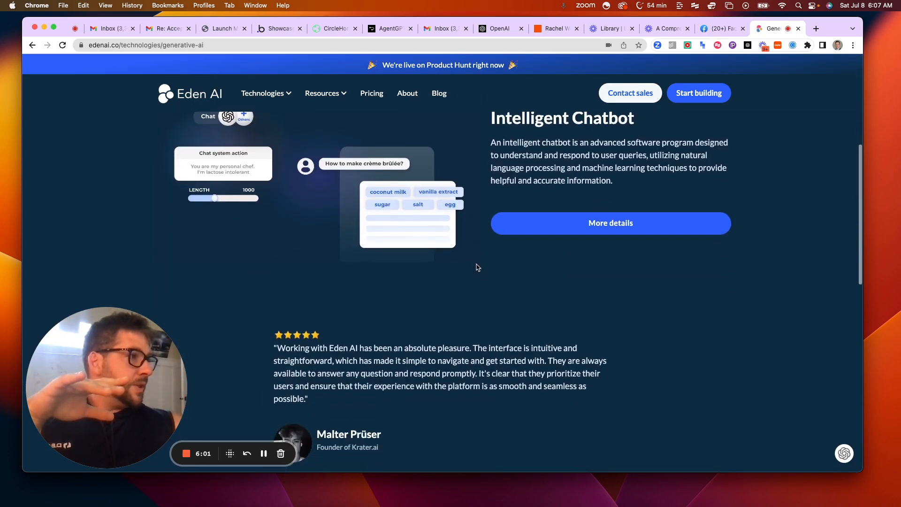
pyautogui.scroll(10, 477, 267)
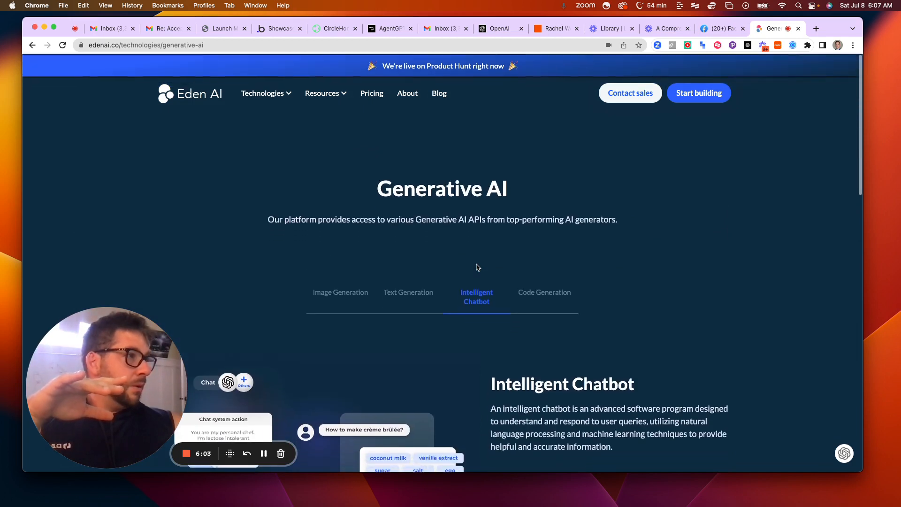
# Return to the Eden AI home page and open its Start building sign-in page
pyautogui.scroll(2, 477, 267)
pyautogui.click(211, 98)
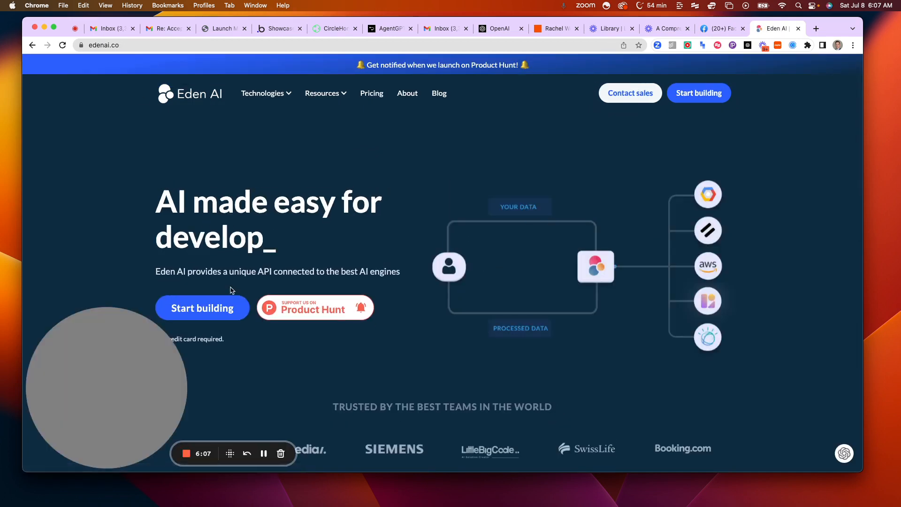
pyautogui.click(229, 313)
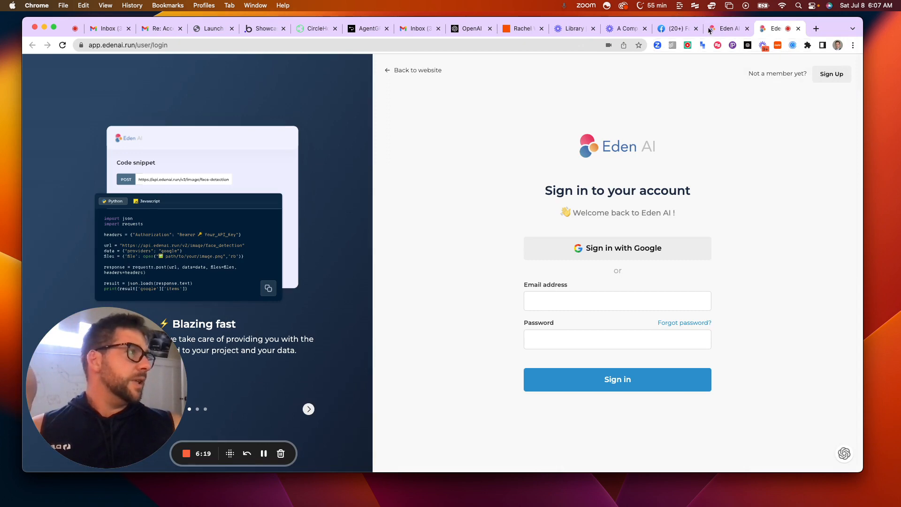
# Switch back to the Eden AI home page and open the Zapier Chrome extension to browse its private and suggested Zaps
pyautogui.click(736, 28)
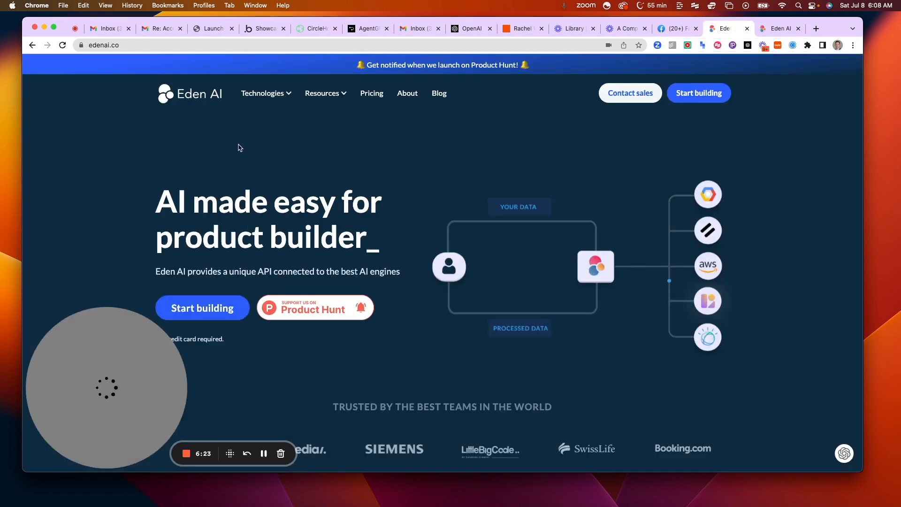
pyautogui.click(778, 45)
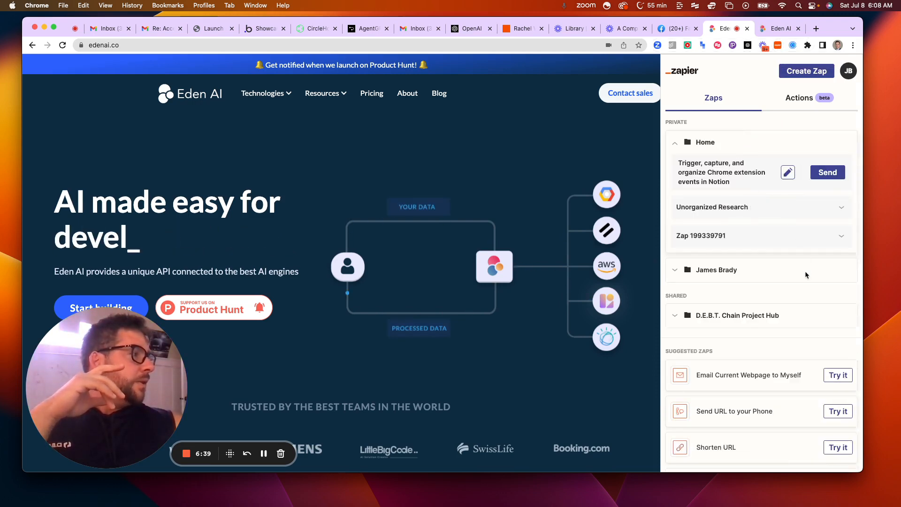
pyautogui.scroll(-2, 824, 348)
pyautogui.scroll(-2, 771, 378)
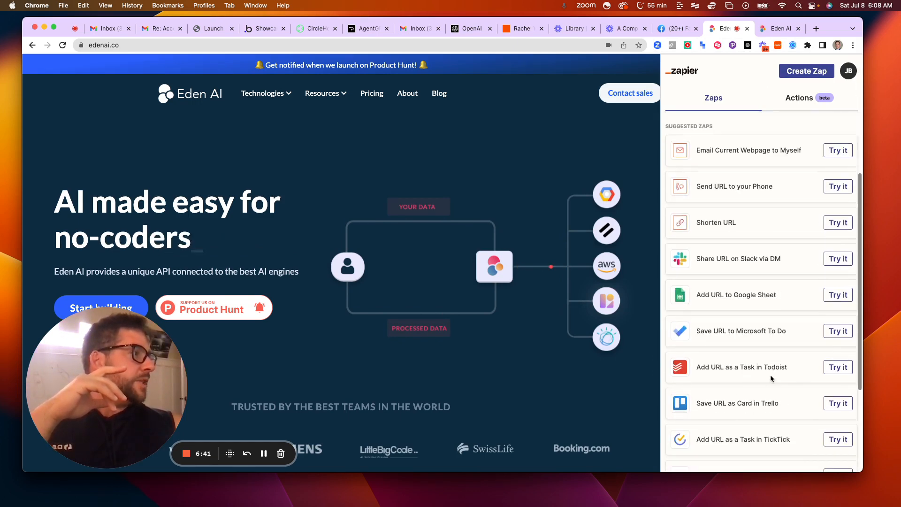
pyautogui.scroll(5, 770, 375)
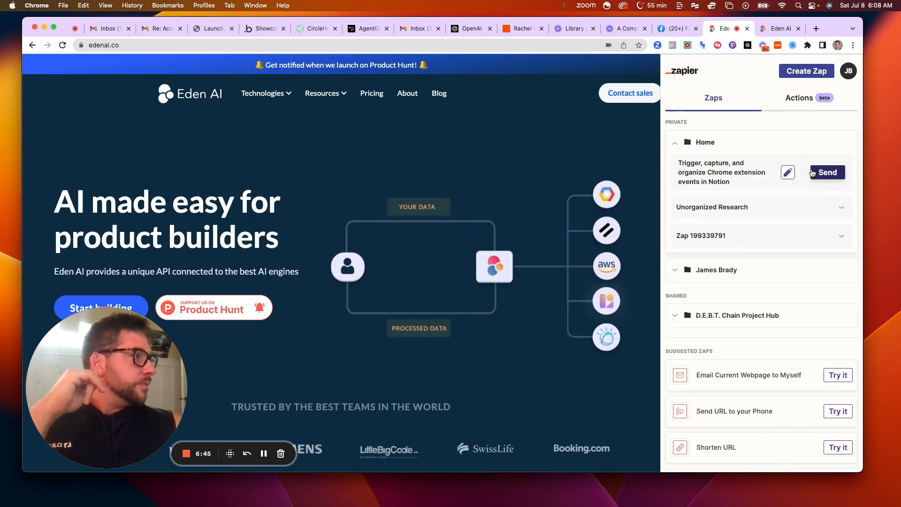
# Expand the Unorganized Research Zap's form and highlight the Eden AI home page text down to the project description heading
pyautogui.click(773, 209)
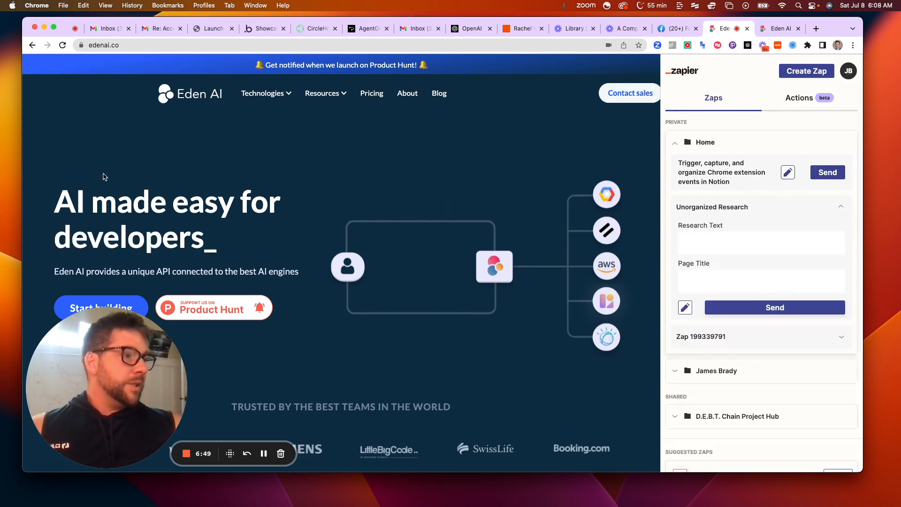
pyautogui.moveTo(103, 174); pyautogui.dragTo(148, 236)
pyautogui.scroll(-1, 147, 236)
pyautogui.scroll(-10, 191, 287)
pyautogui.moveTo(193, 292); pyautogui.dragTo(177, 203)
pyautogui.scroll(-1, 279, 291)
pyautogui.scroll(2, 279, 292)
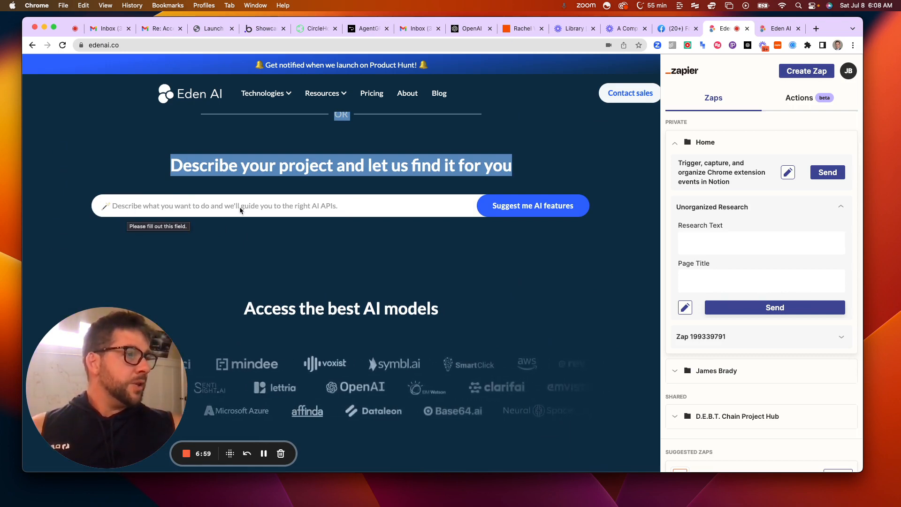
# Describe the project as "I want to analyze tone to determine confidence" and request suggested AI features
pyautogui.click(263, 214)
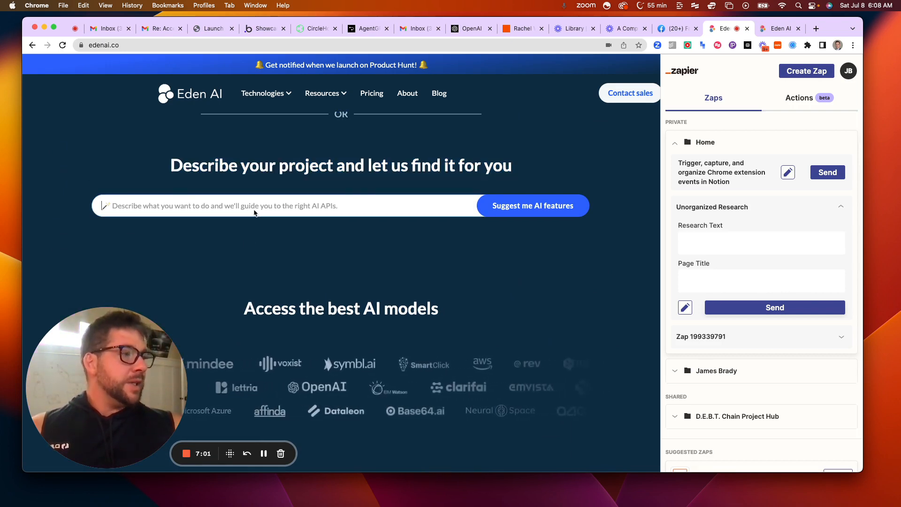
pyautogui.write('I want to')
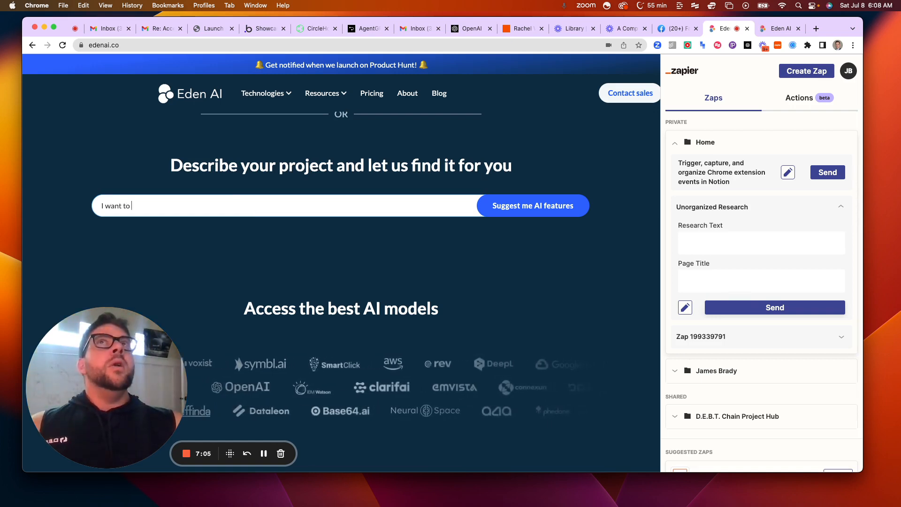
pyautogui.write(' analyze')
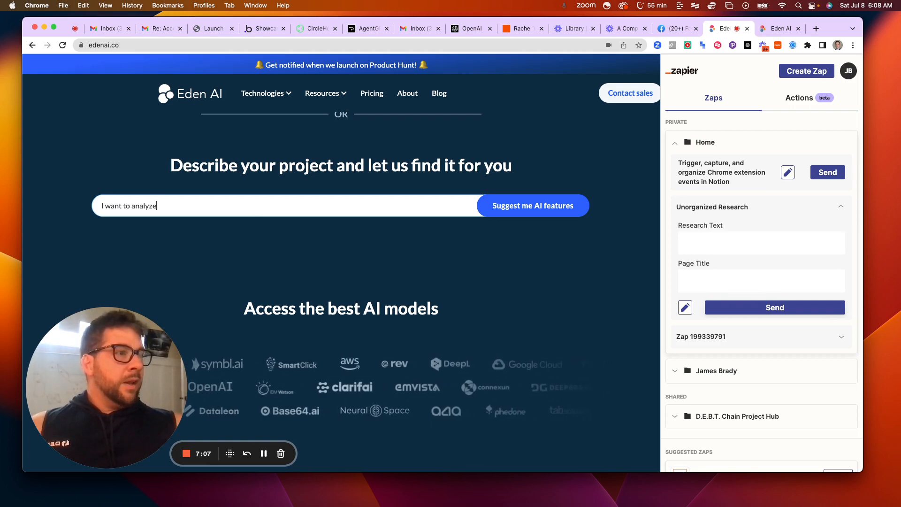
pyautogui.write(' tone to dete')
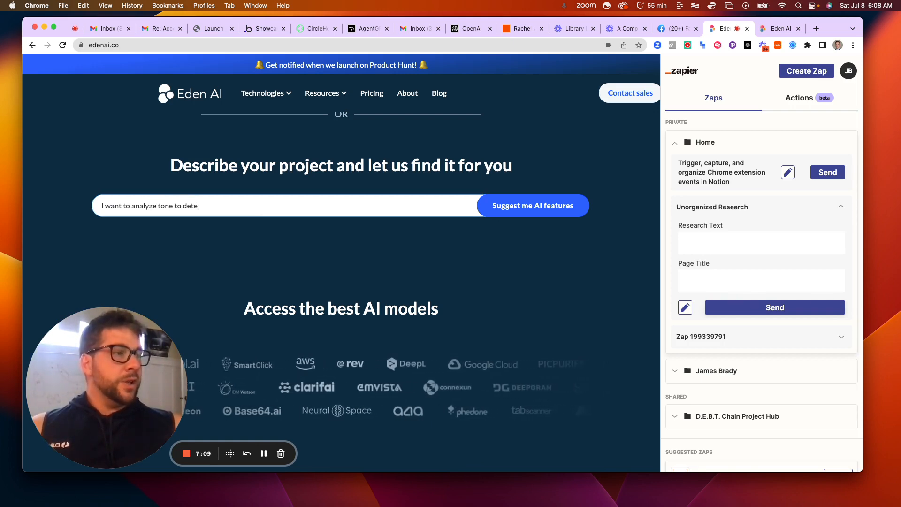
pyautogui.write('rmine con')
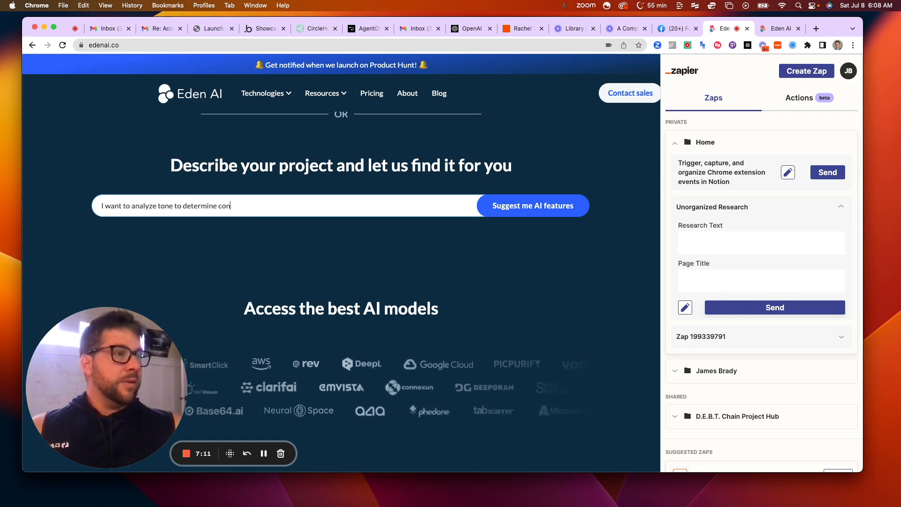
pyautogui.write('fidence')
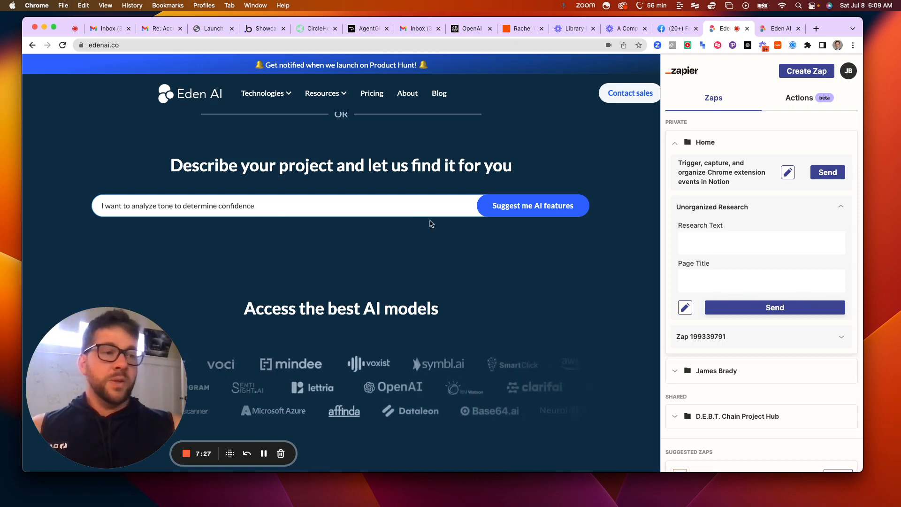
pyautogui.click(518, 212)
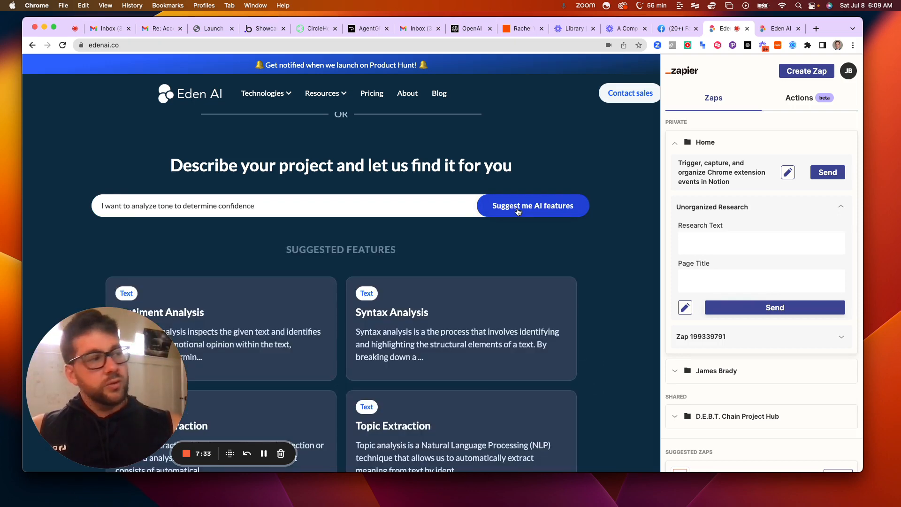
# Look through the suggested feature cards, from Sentiment Analysis and Syntax Analysis to Keyword Extraction and Topic Extraction
pyautogui.scroll(-2, 511, 224)
pyautogui.scroll(-2, 512, 224)
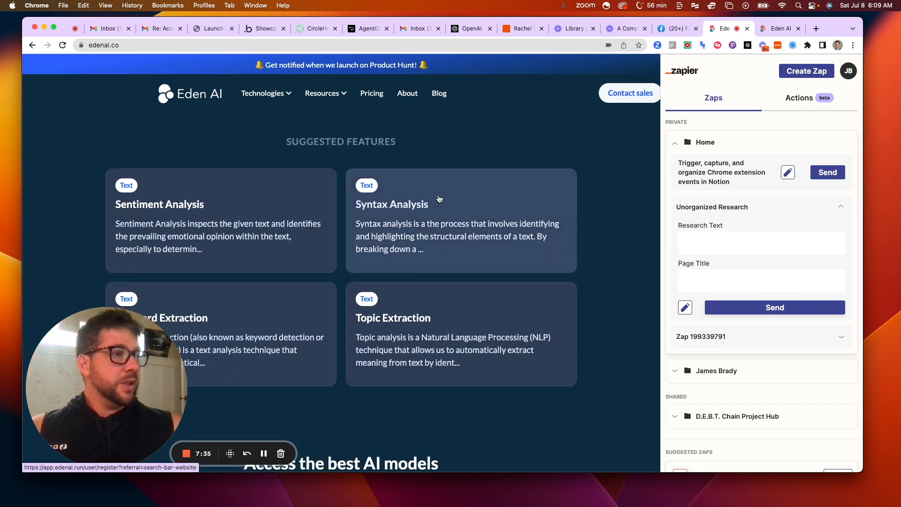
pyautogui.scroll(-1, 149, 217)
pyautogui.scroll(-1, 149, 217)
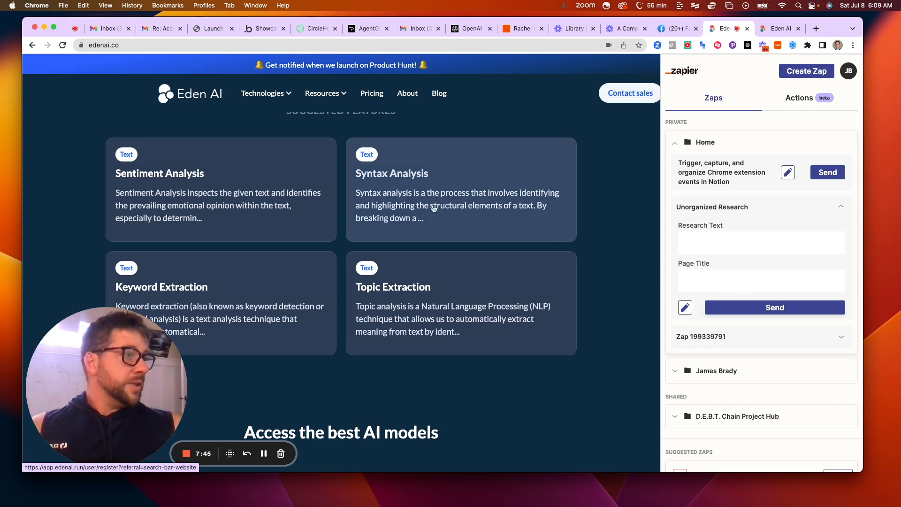
pyautogui.scroll(-1, 434, 210)
pyautogui.scroll(-4, 433, 207)
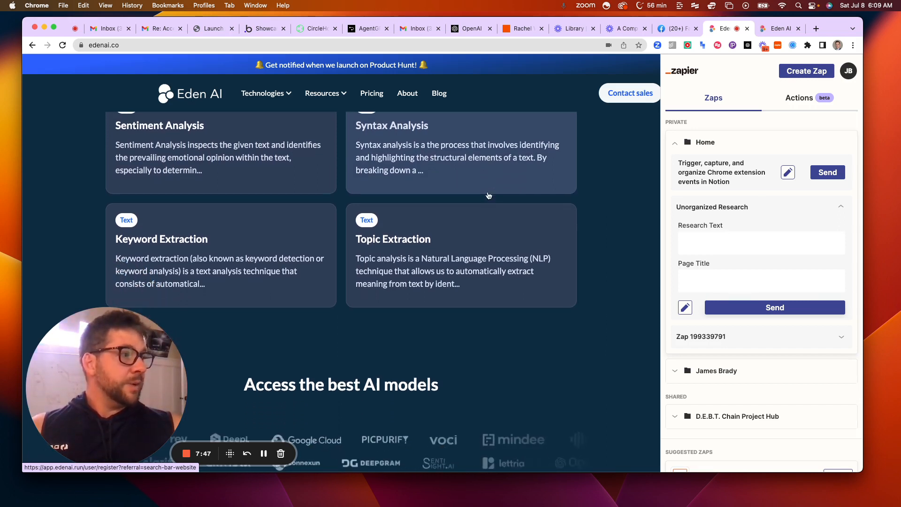
pyautogui.scroll(-4, 374, 206)
pyautogui.scroll(-1, 373, 202)
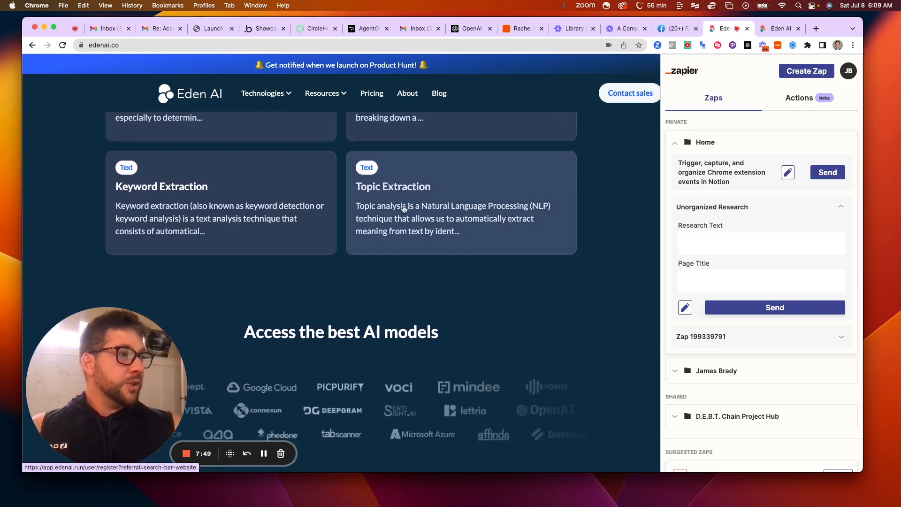
pyautogui.scroll(1, 169, 207)
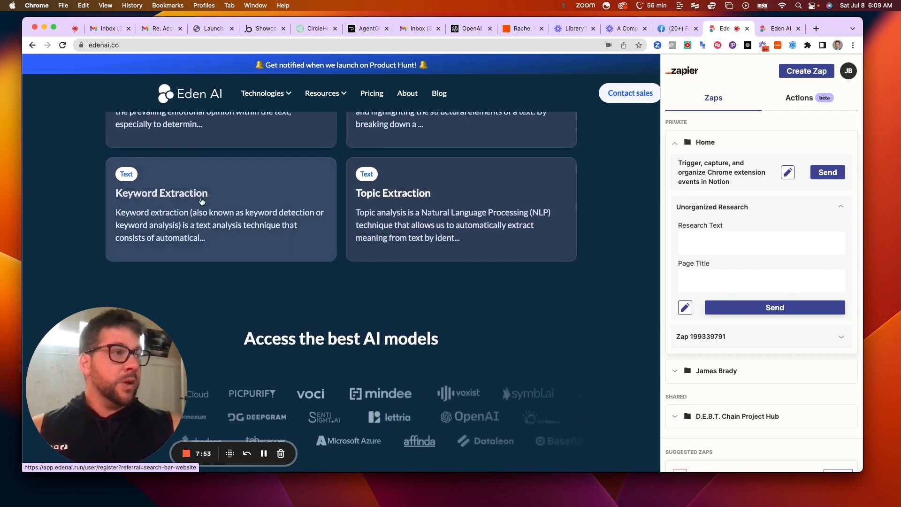
pyautogui.scroll(3, 202, 202)
pyautogui.scroll(3, 201, 201)
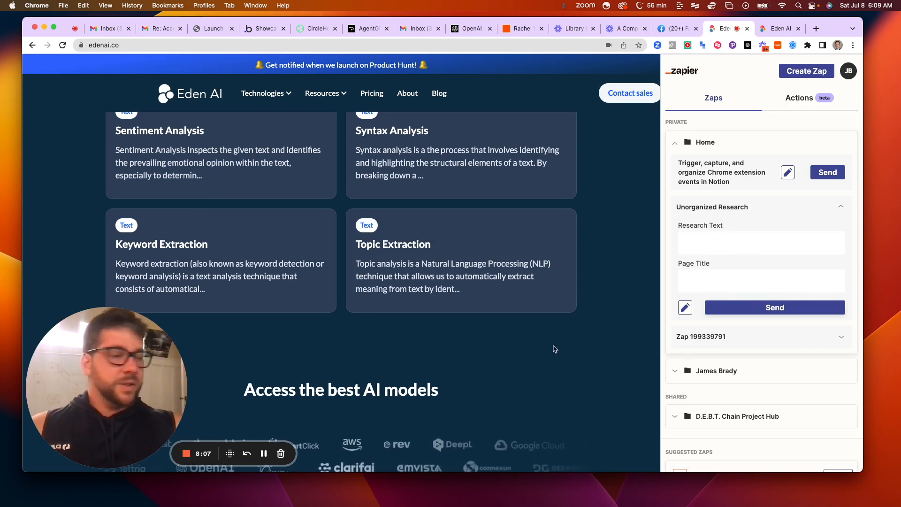
# Copy the page text from "Pick and choose the right AI technology" through "Access the best AI models" into the Zap's Research Text
pyautogui.press('super+a')
pyautogui.click(530, 345)
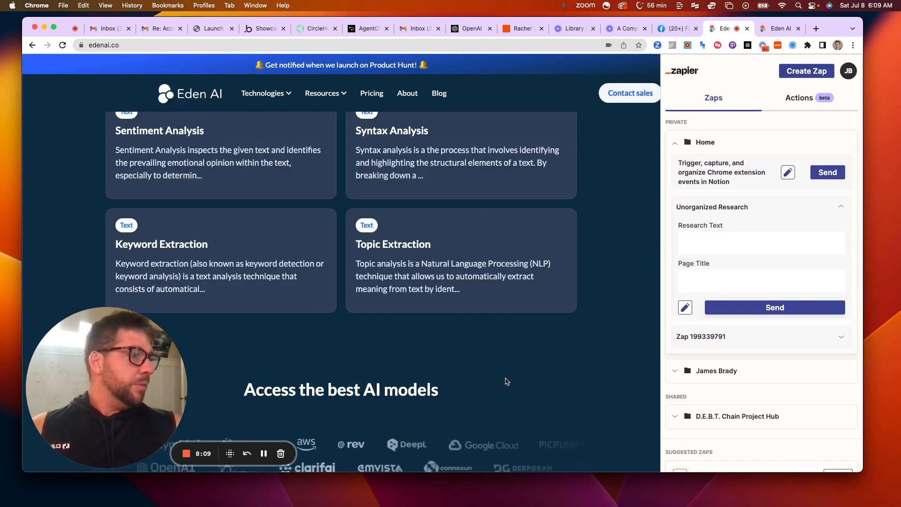
pyautogui.moveTo(506, 383); pyautogui.dragTo(220, 236)
pyautogui.scroll(3, 436, 301)
pyautogui.scroll(10, 406, 292)
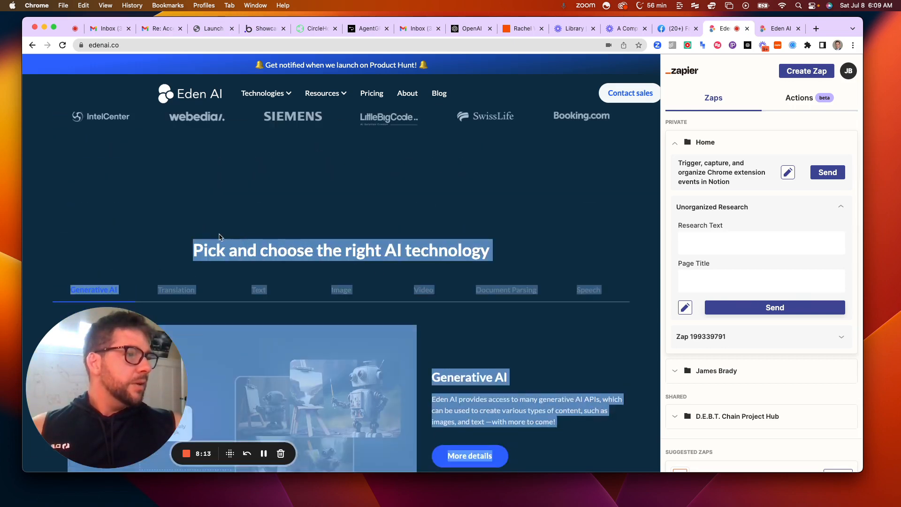
pyautogui.click(753, 241)
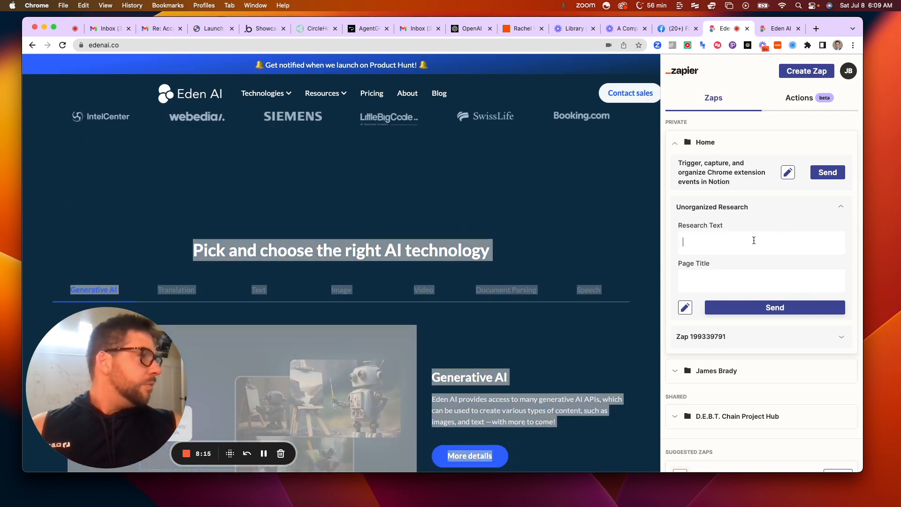
pyautogui.press('super+v')
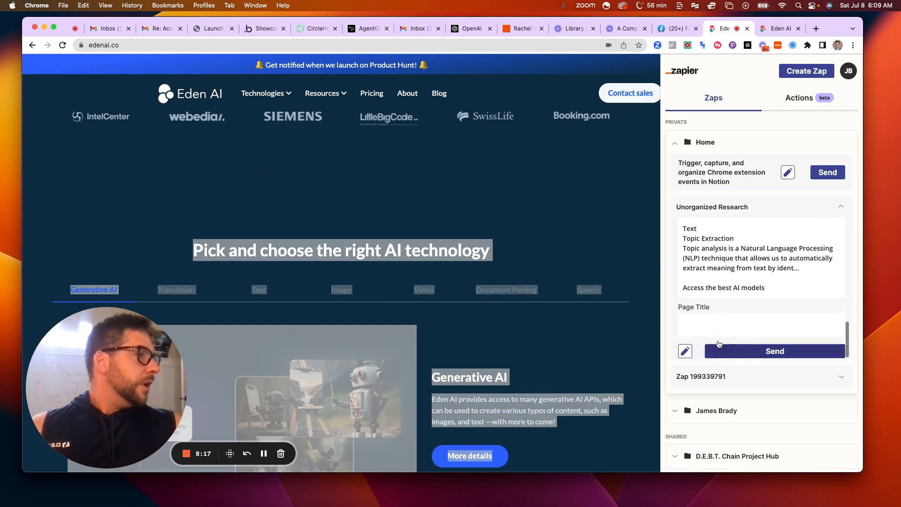
# Set the Page Title to "Eden AI" and send the Unorganized Research Zap
pyautogui.click(712, 321)
pyautogui.write('Ede')
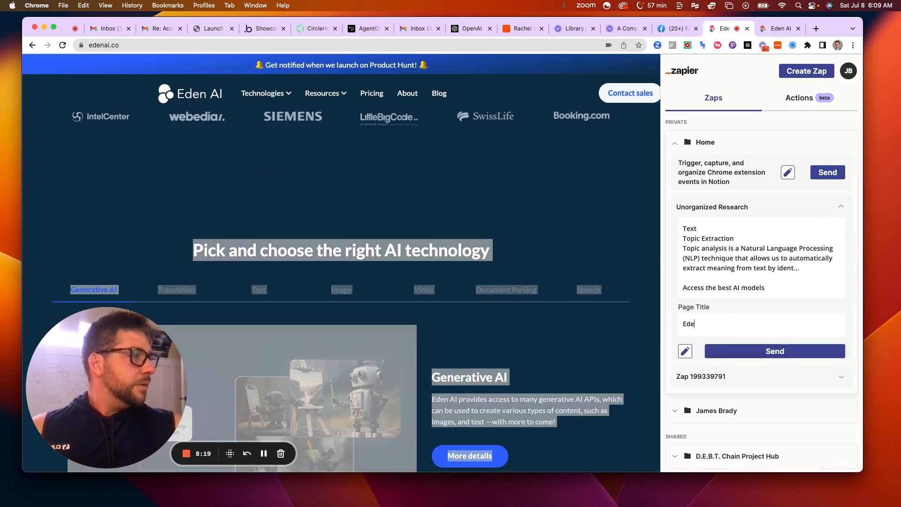
pyautogui.write('n AI')
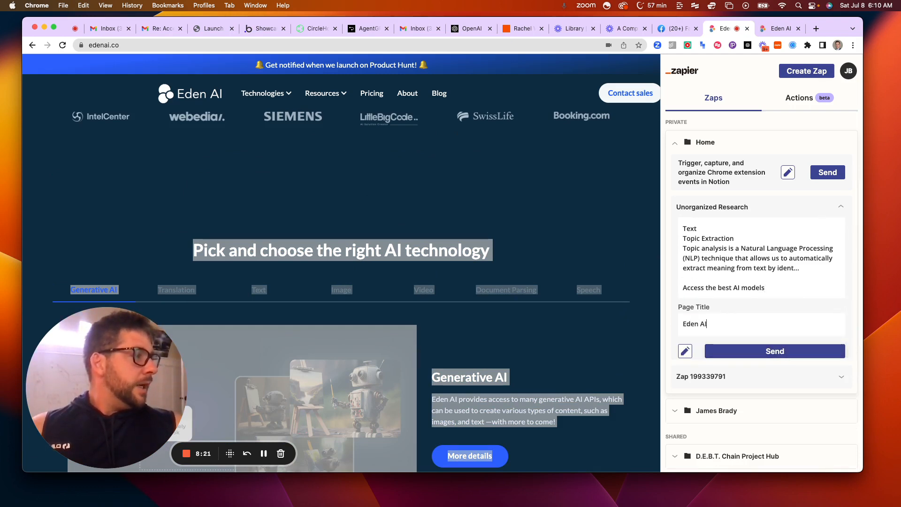
pyautogui.click(753, 353)
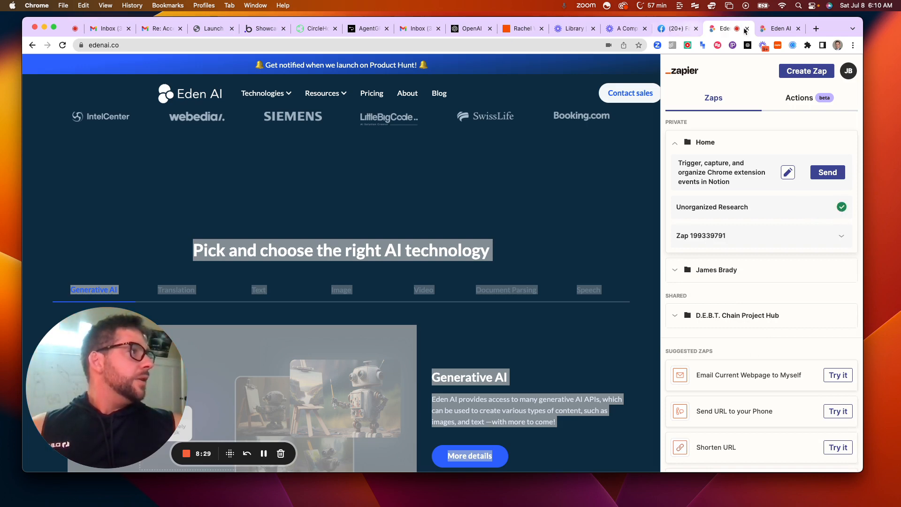
# Switch to Notion in the Eden AI sign-in tab and read through the Eden AI summary page in Uncategorized Research
pyautogui.click(773, 29)
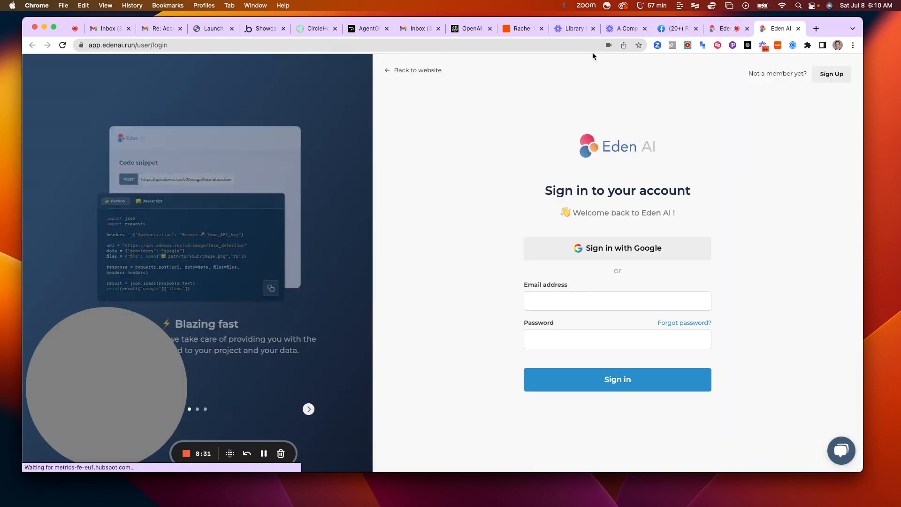
pyautogui.click(574, 41)
pyautogui.write('no')
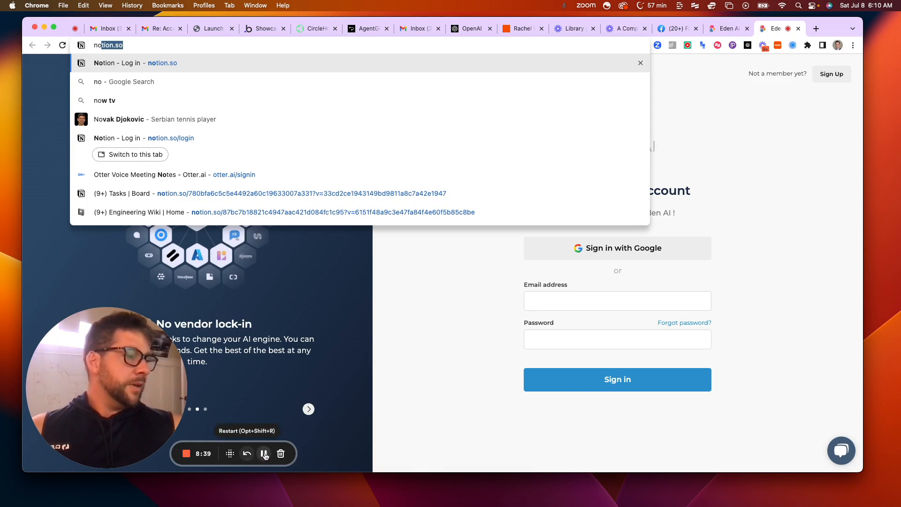
pyautogui.press('Return')
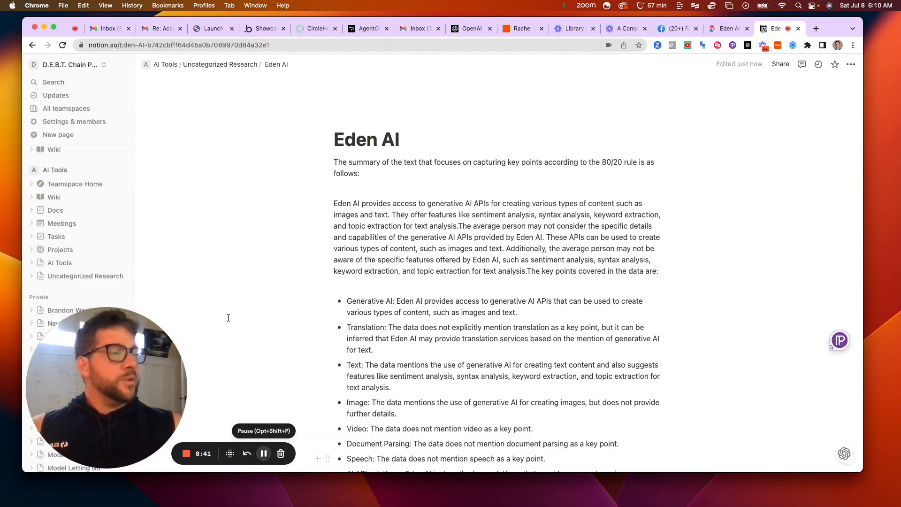
pyautogui.scroll(-10, 333, 170)
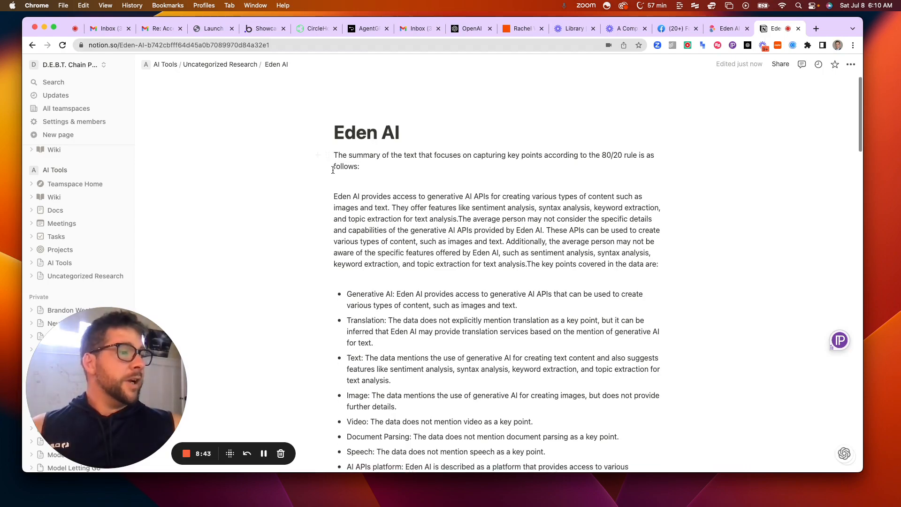
pyautogui.scroll(-20, 332, 170)
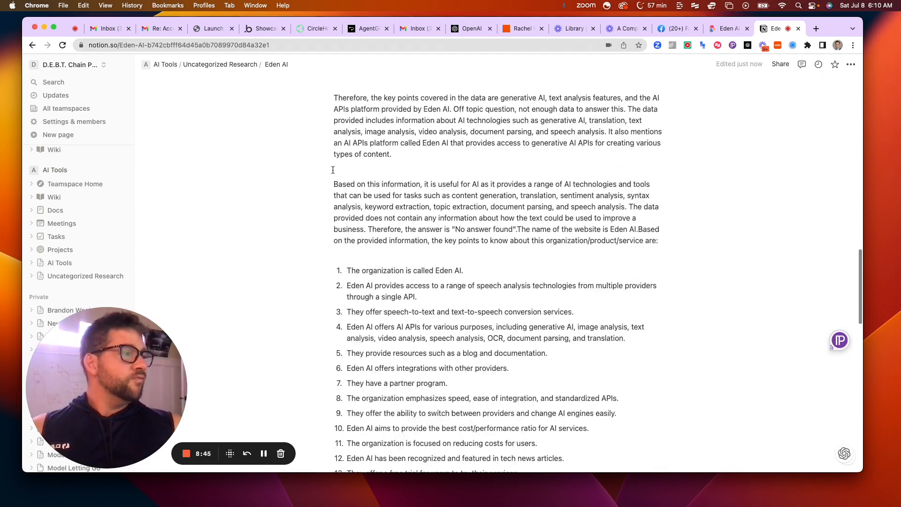
pyautogui.scroll(-10, 333, 170)
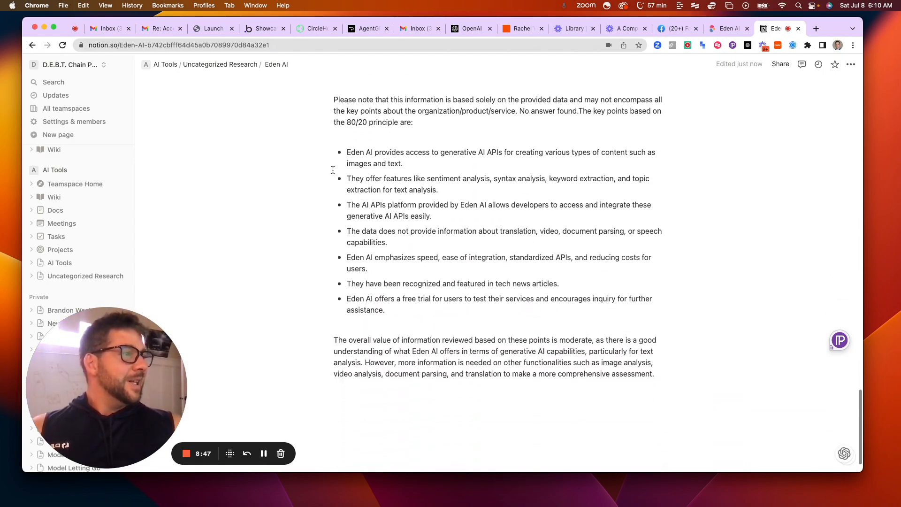
pyautogui.scroll(20, 333, 170)
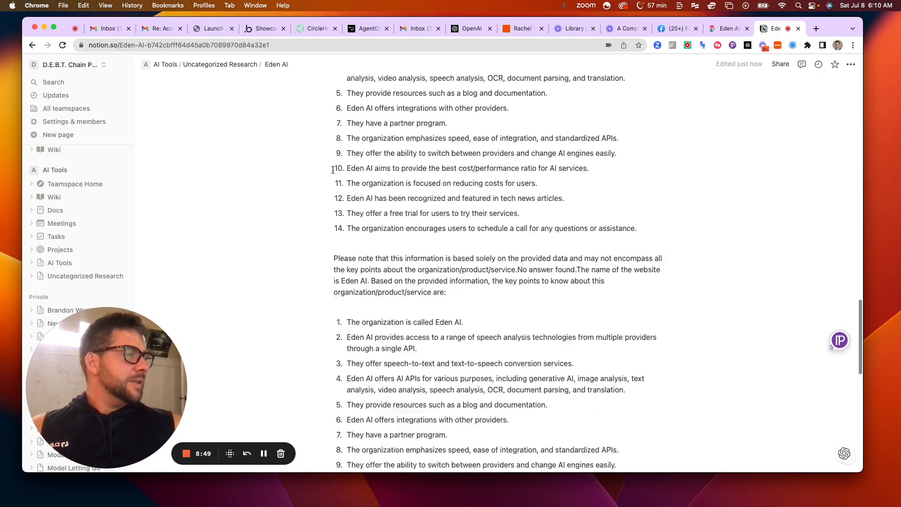